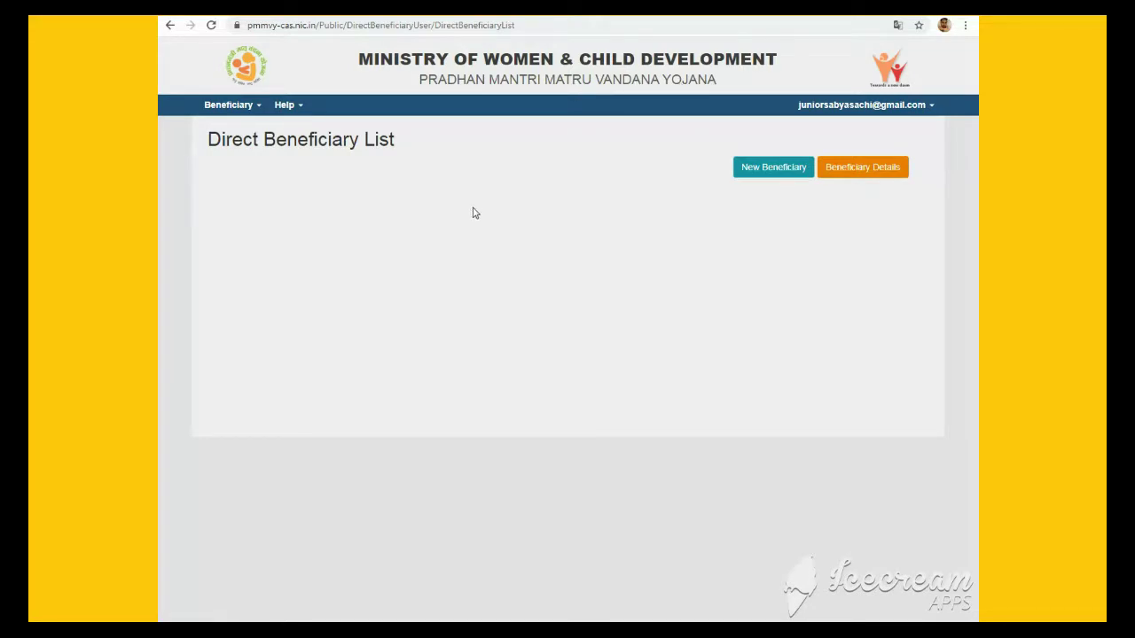
Start a New Beneficiary registration from the Beneficiary menu
left_click(251, 110)
left_click(773, 171)
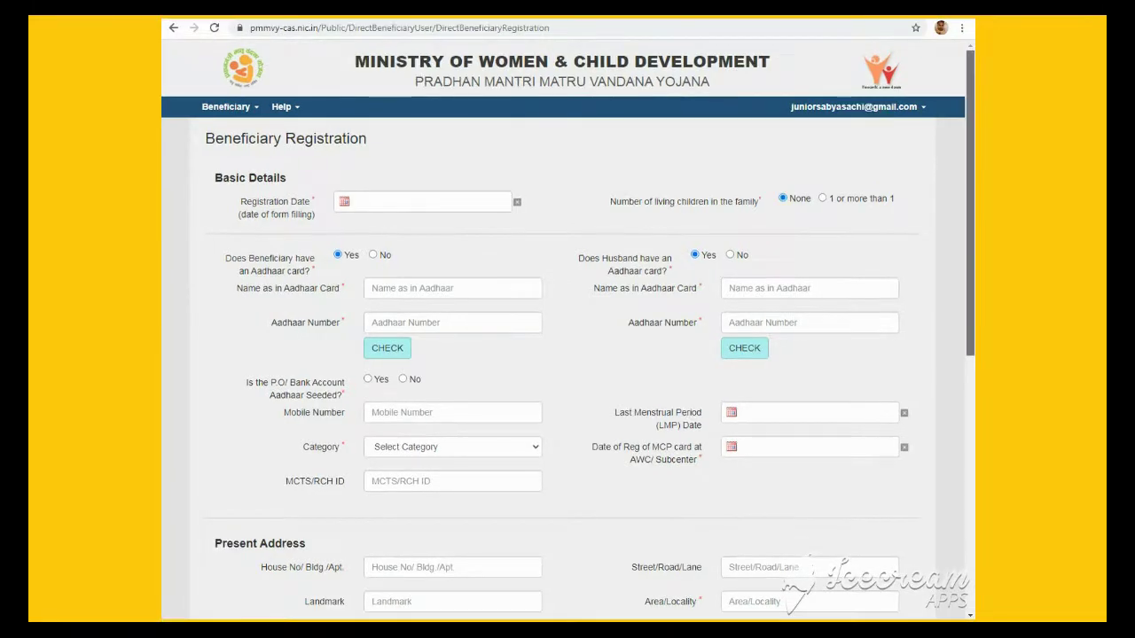
Pick 20 August 2020 as the Registration Date in the calendar
mouse_move(973, 165)
left_mouse_down()
mouse_move(974, 295)
mouse_move(973, 145)
left_mouse_up()
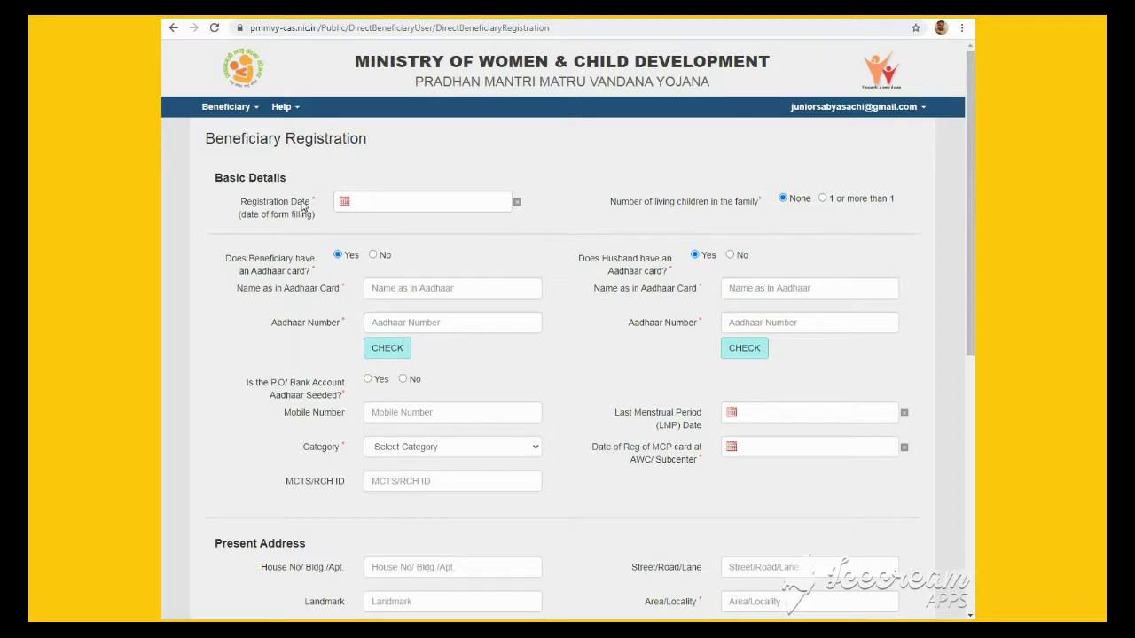
left_click(376, 210)
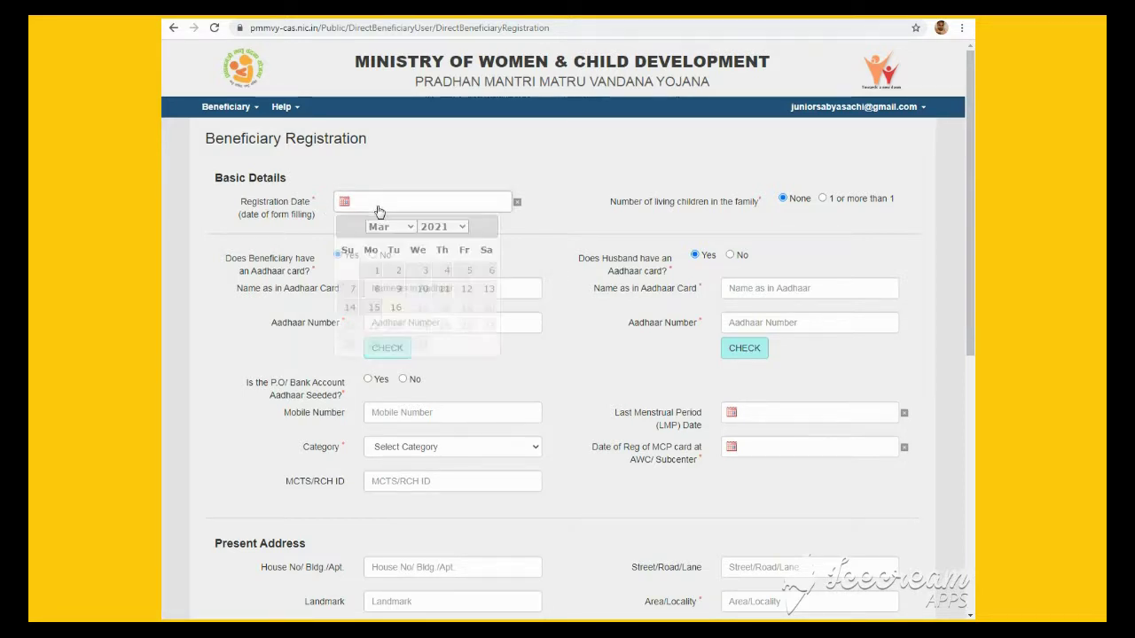
left_click(459, 226)
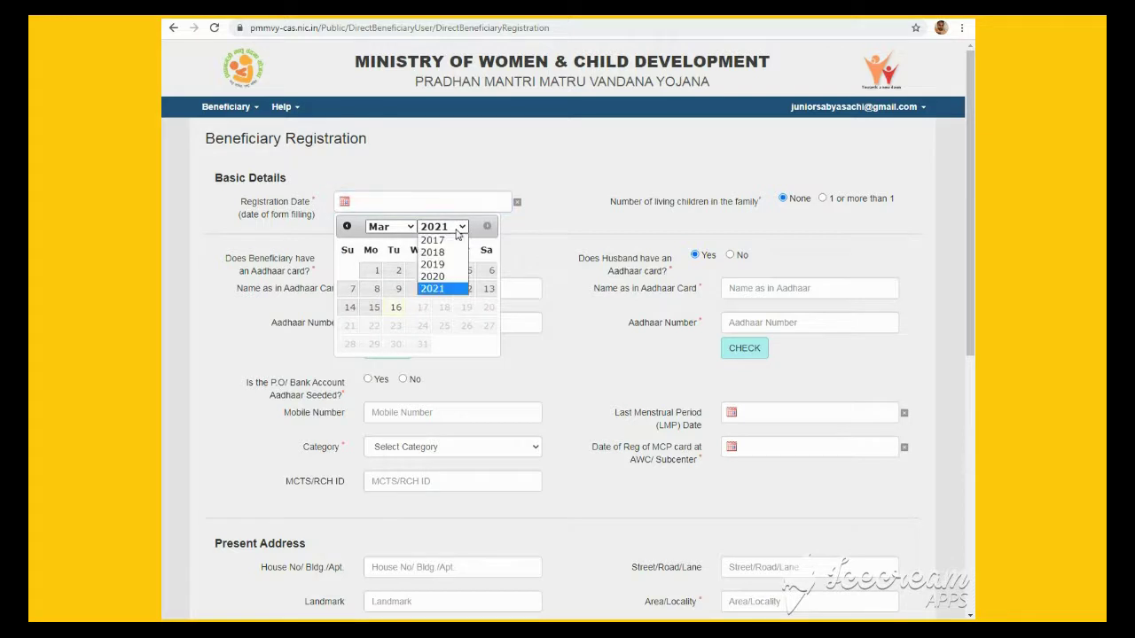
left_click(434, 277)
left_click(390, 227)
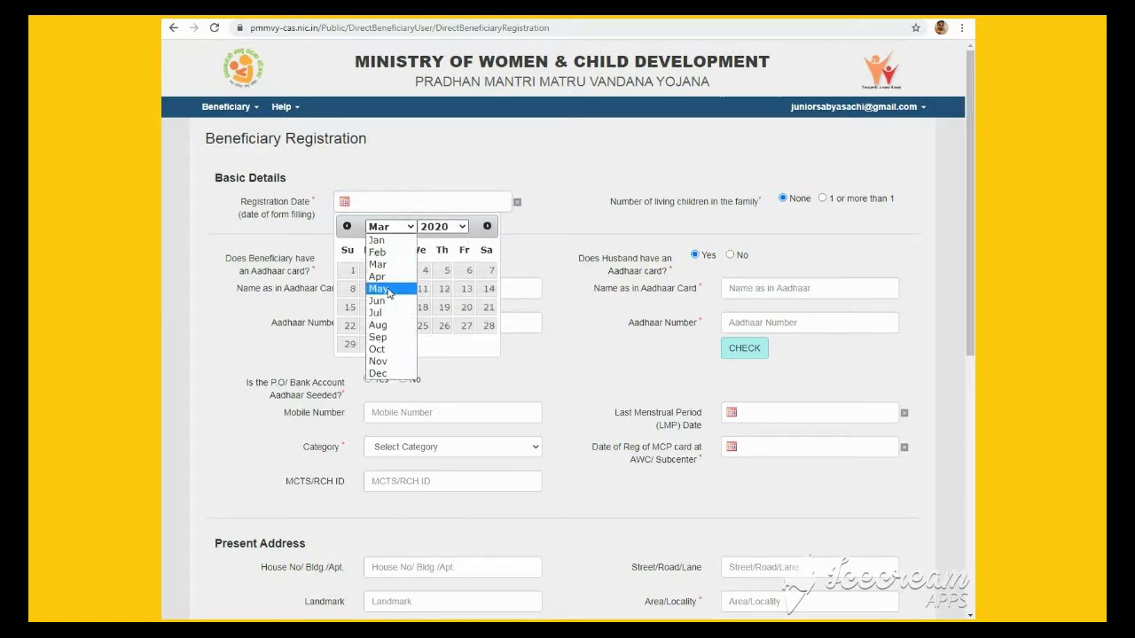
left_click(381, 325)
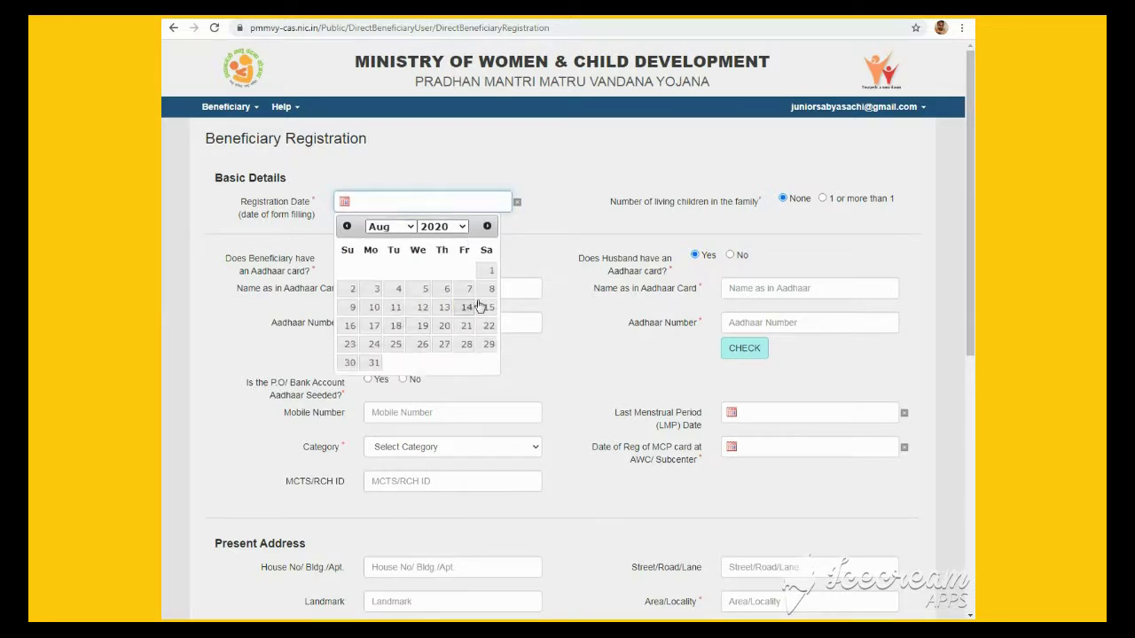
left_click(444, 327)
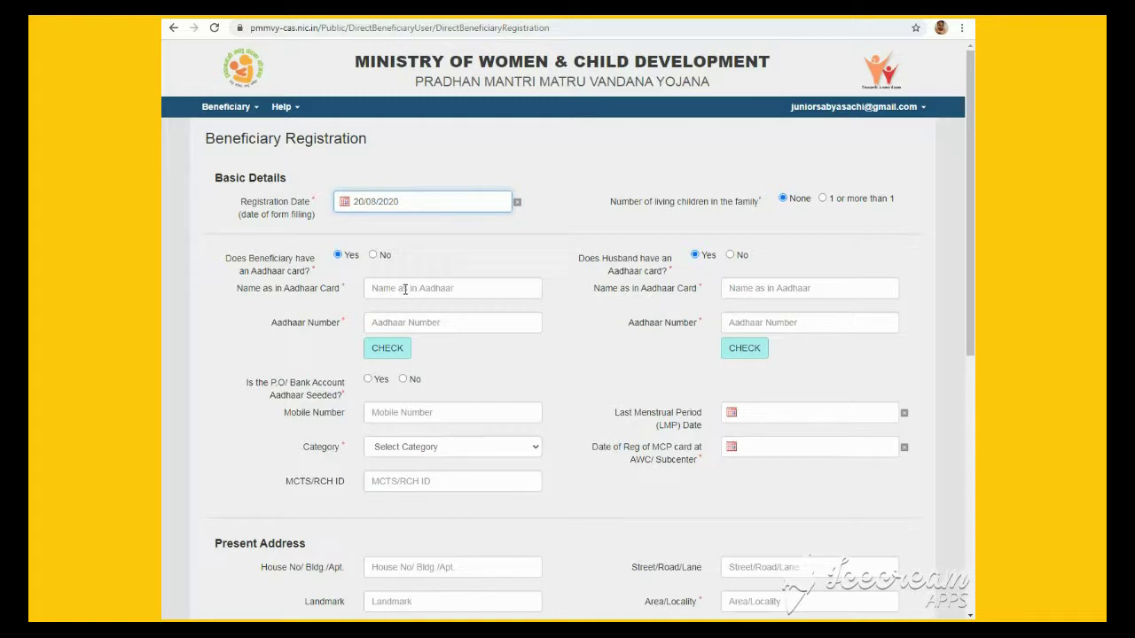
Enter the beneficiary's name as in Aadhaar and her Aadhaar number
left_click(405, 289)
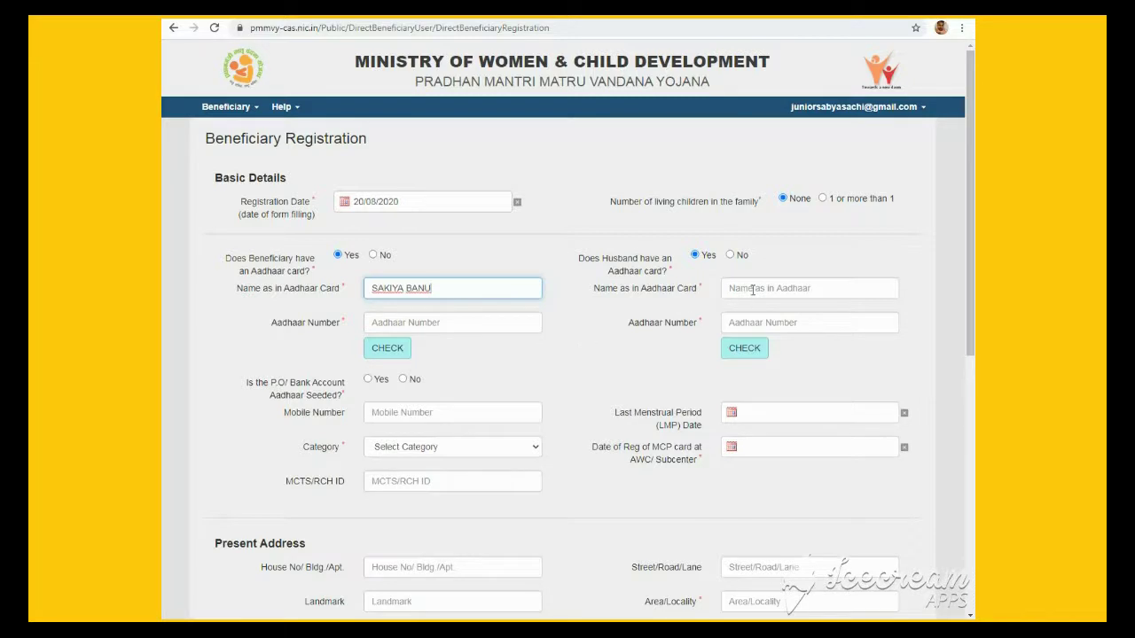
left_click(421, 323)
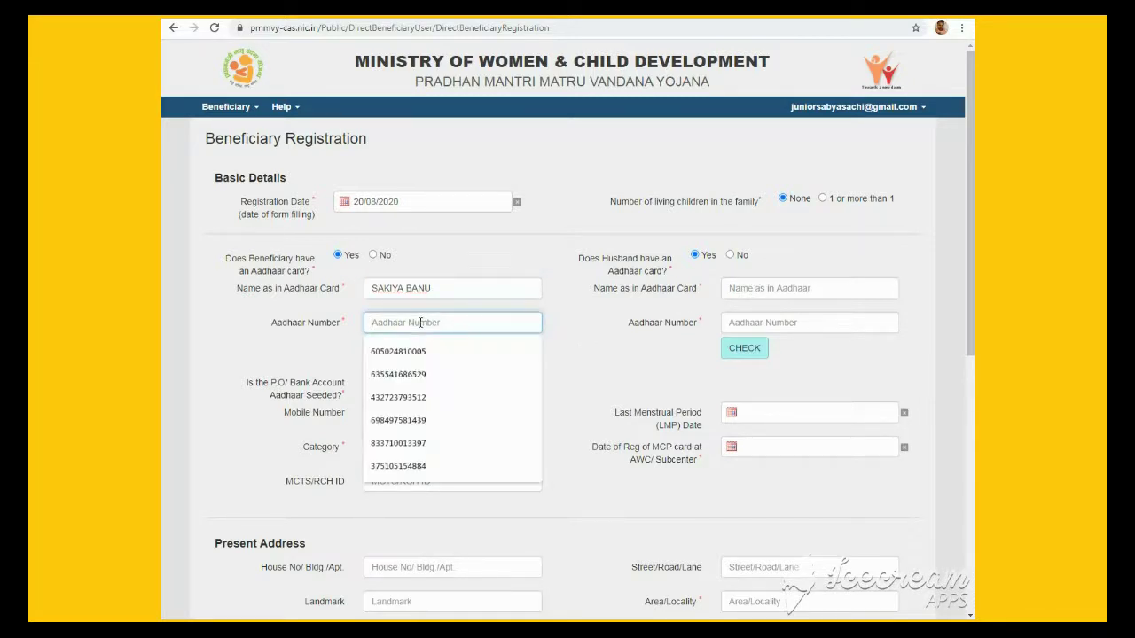
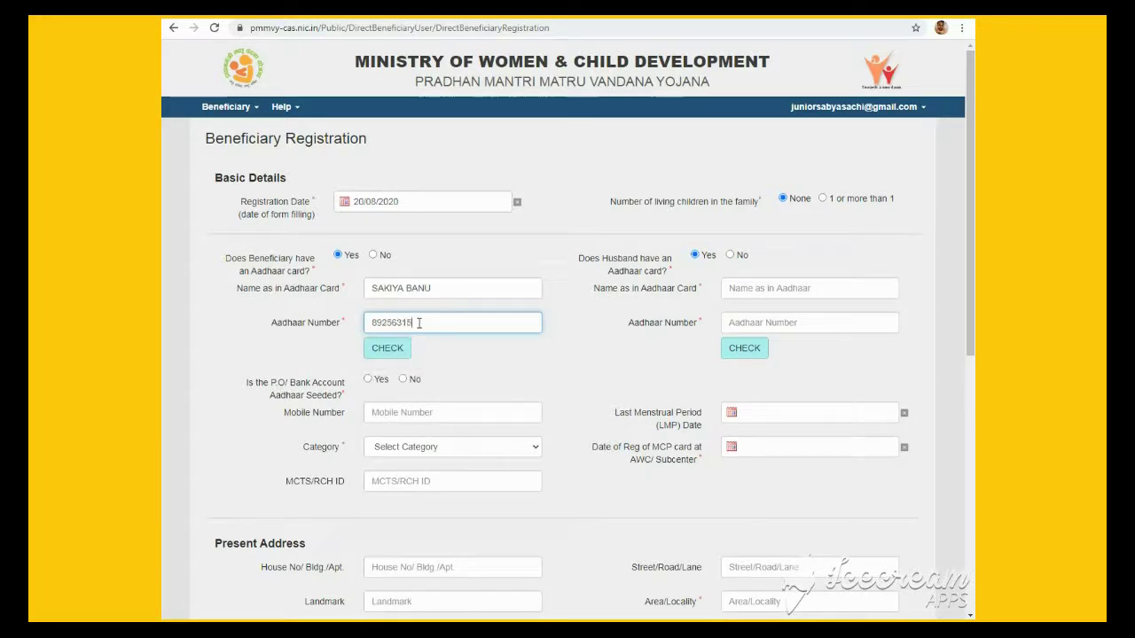
Enter the husband's name as in Aadhaar and his Aadhaar number
left_click(768, 287)
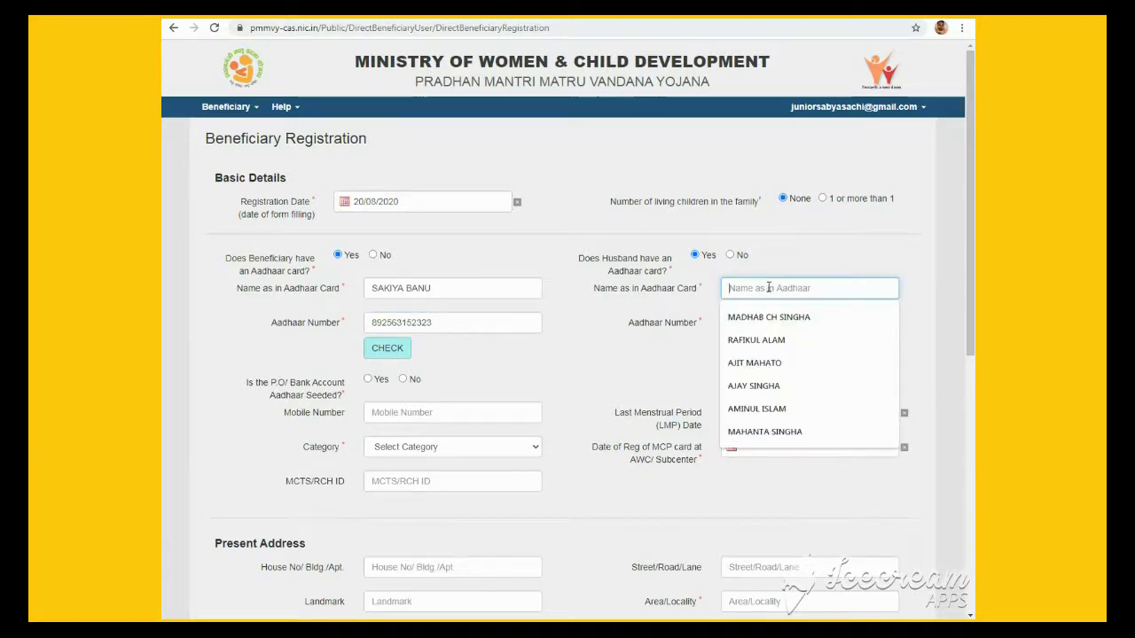
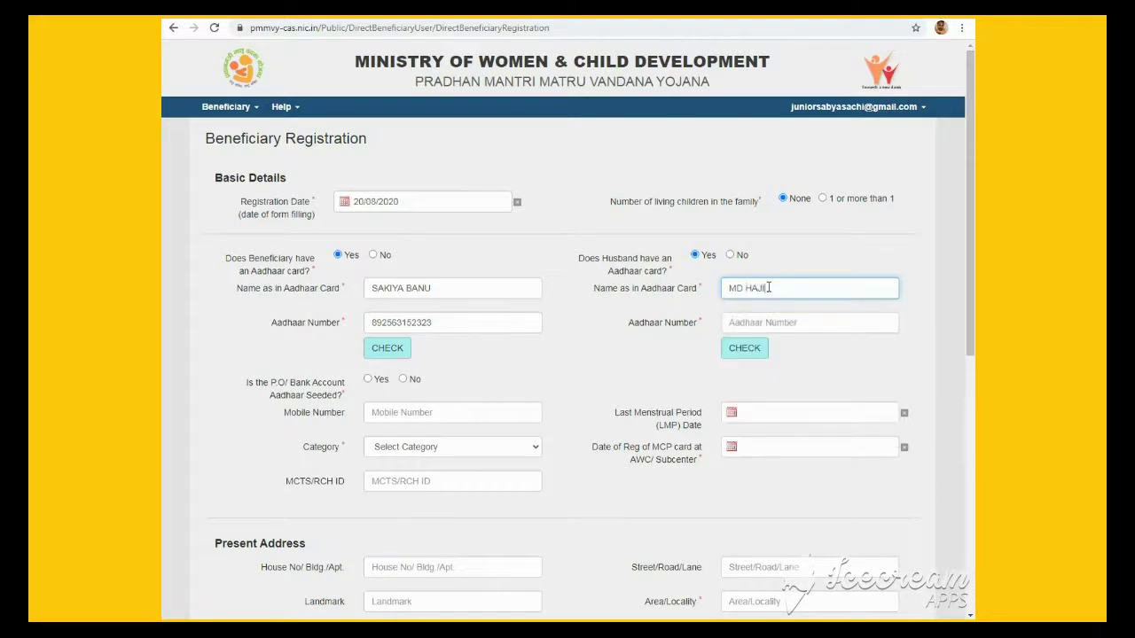
left_click(793, 327)
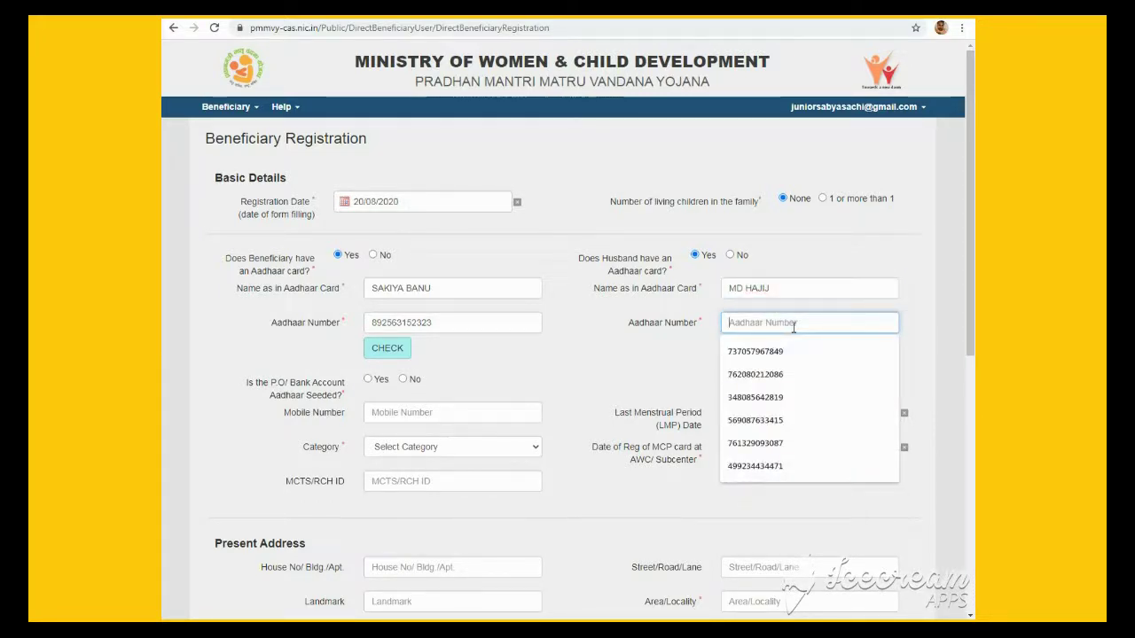
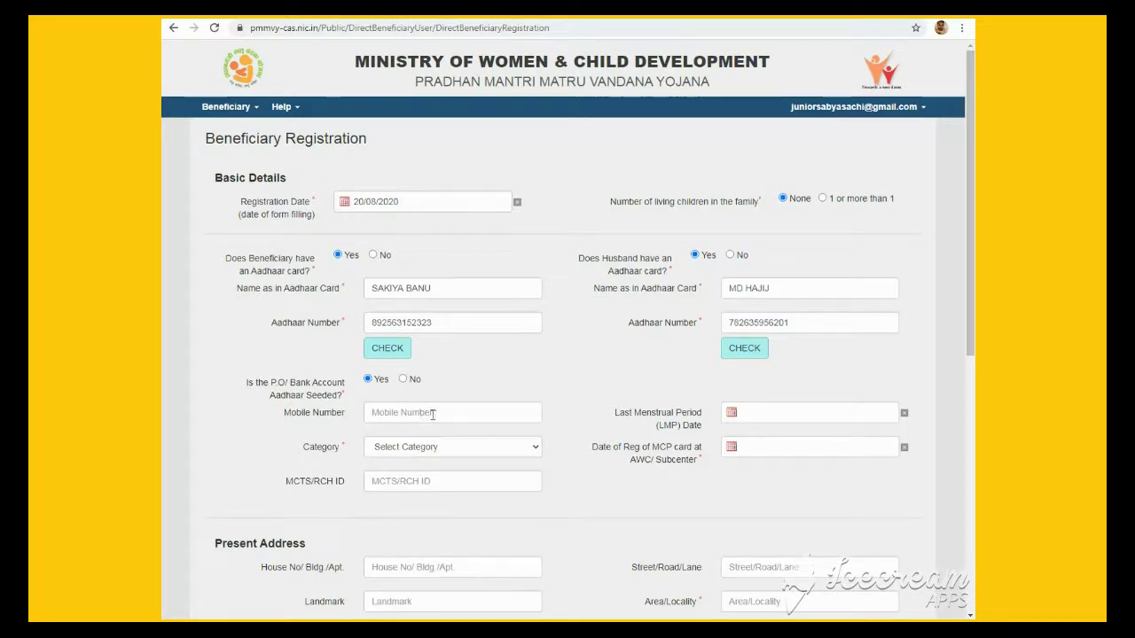
Set the LMP date to 19/06/2020
left_click(847, 420)
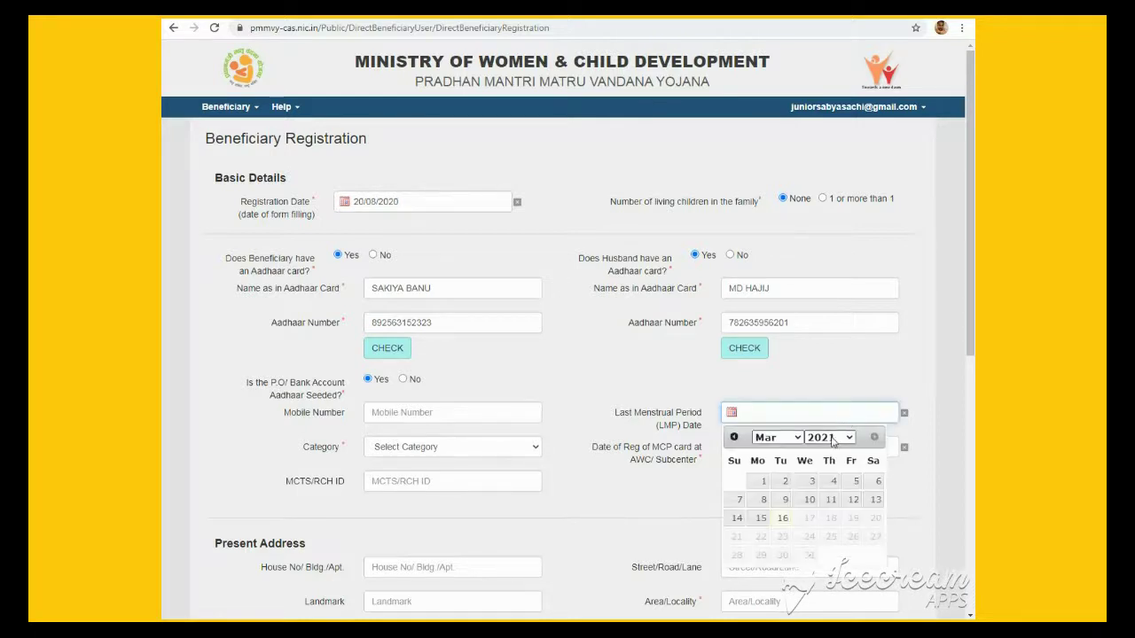
left_click(829, 437)
left_click(831, 549)
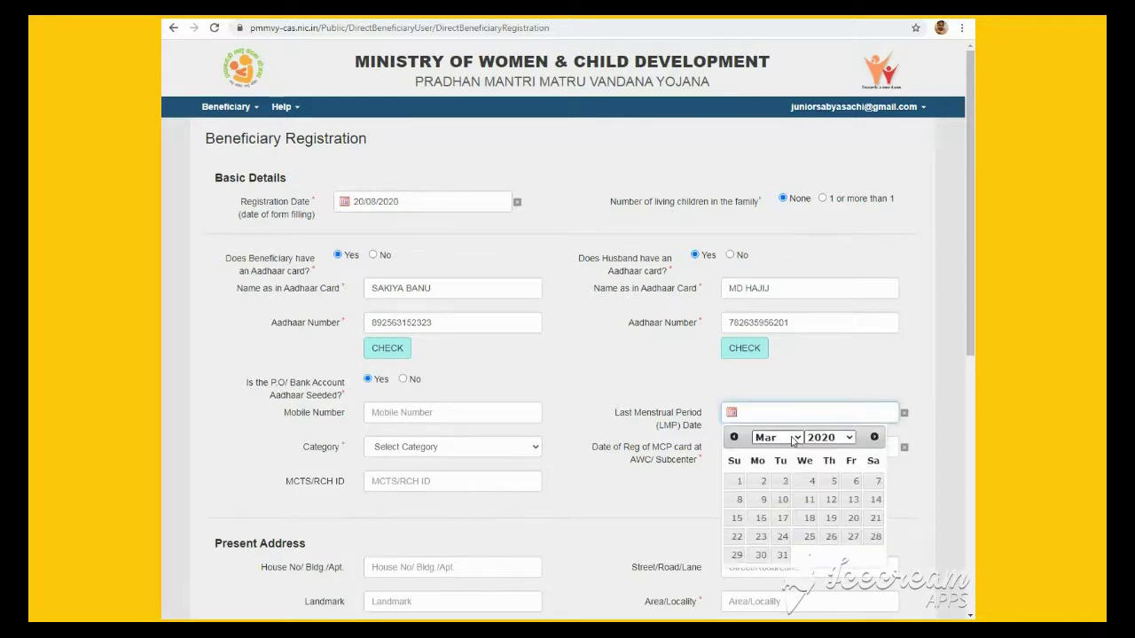
left_click(792, 441)
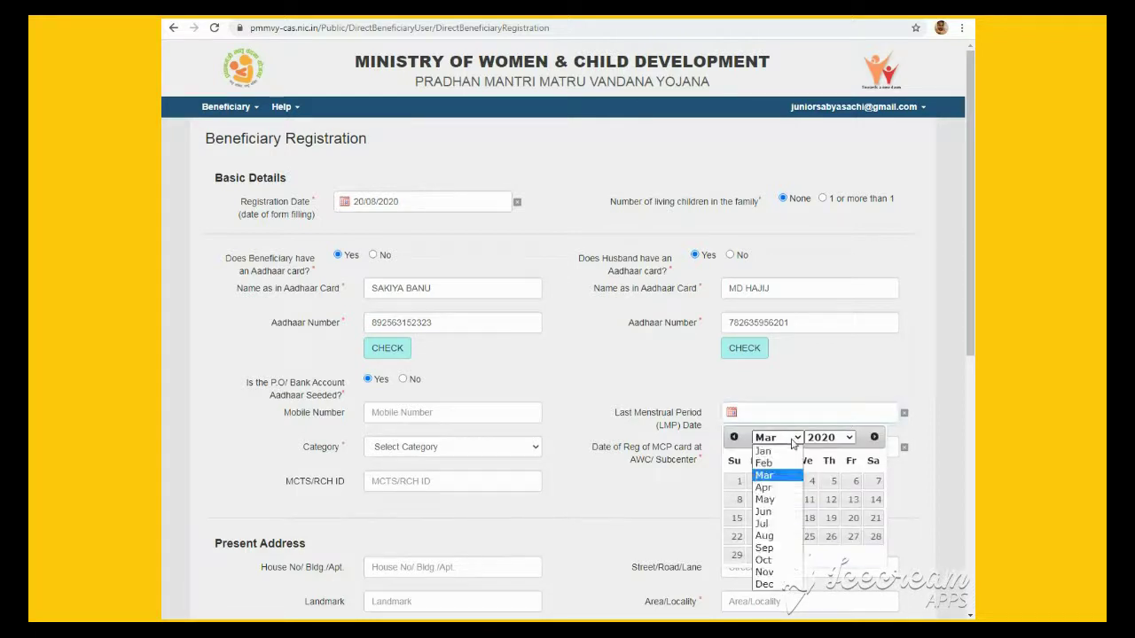
left_click(785, 519)
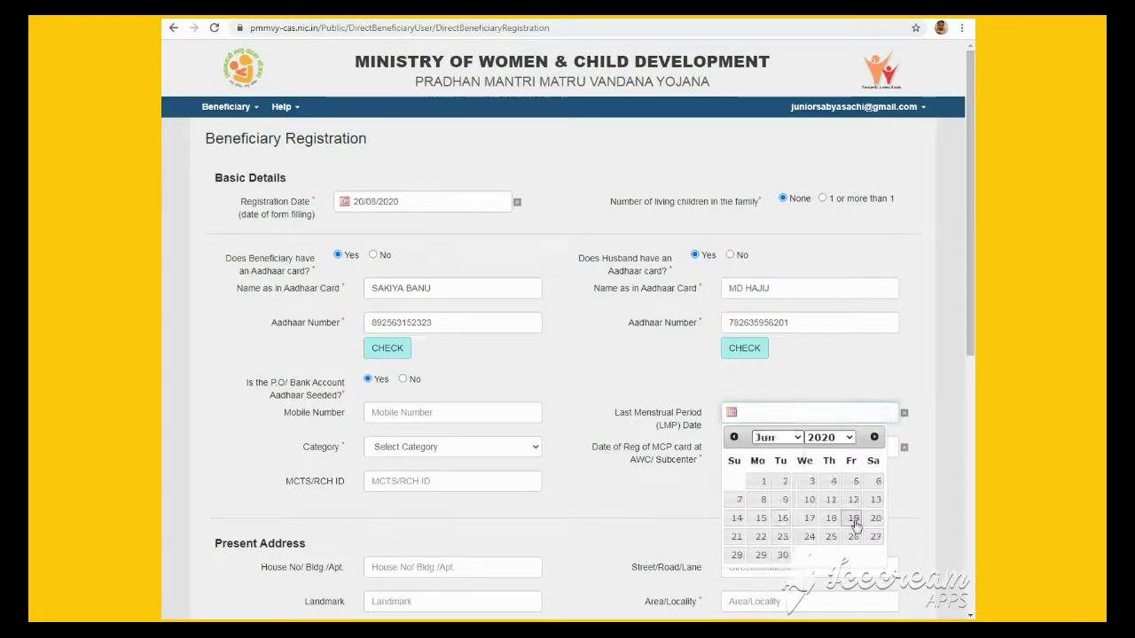
left_click(854, 520)
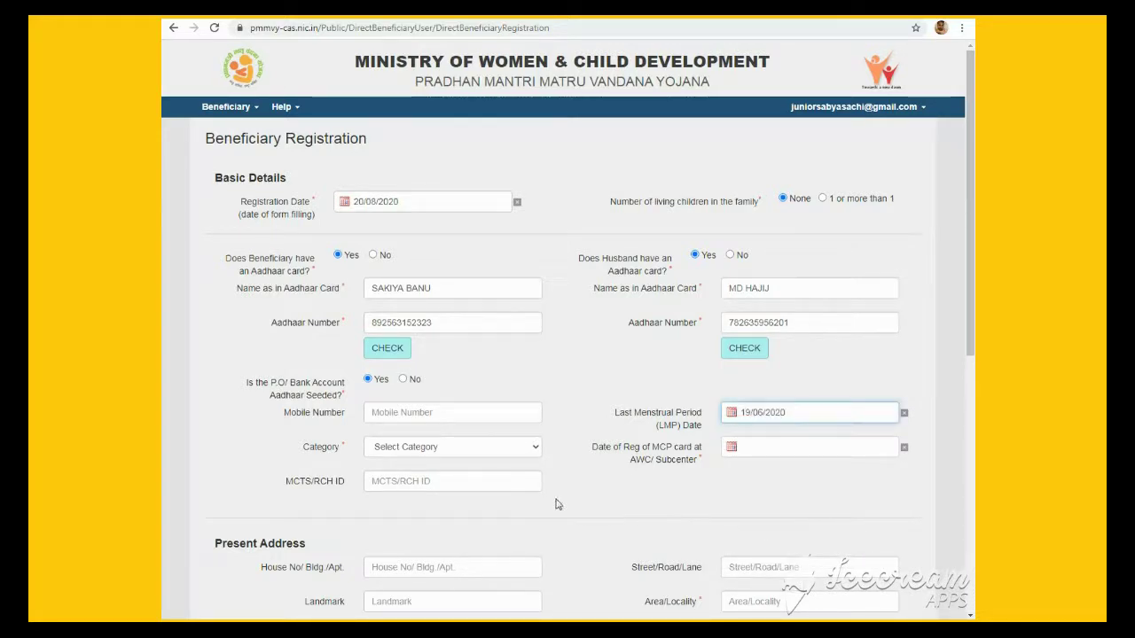
Set the beneficiary's category to Others
left_click(410, 453)
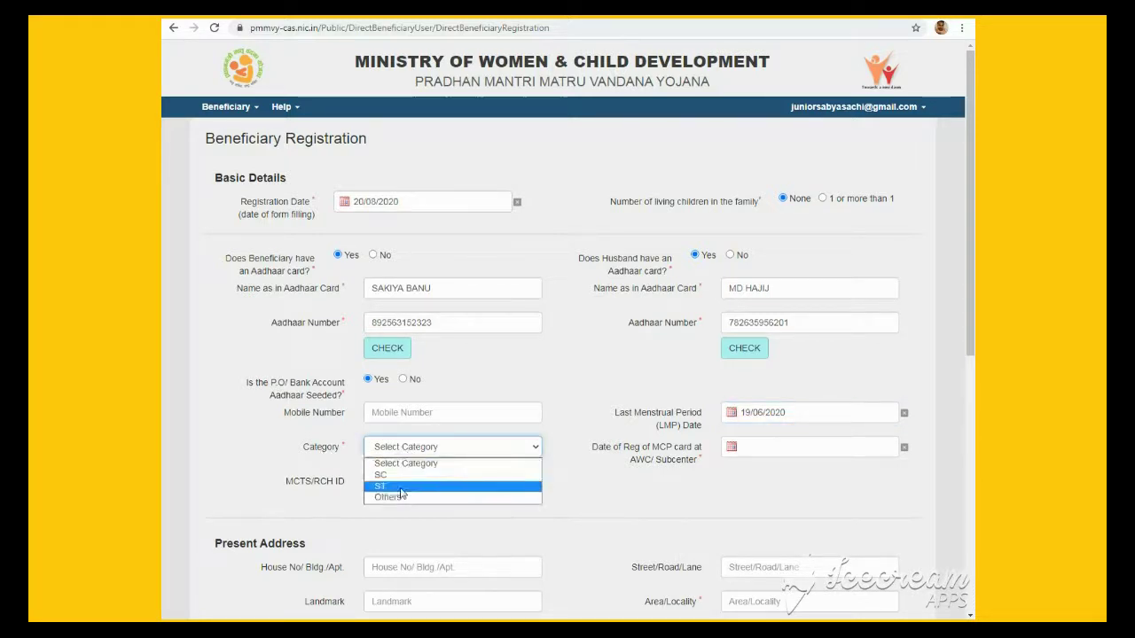
left_click(399, 476)
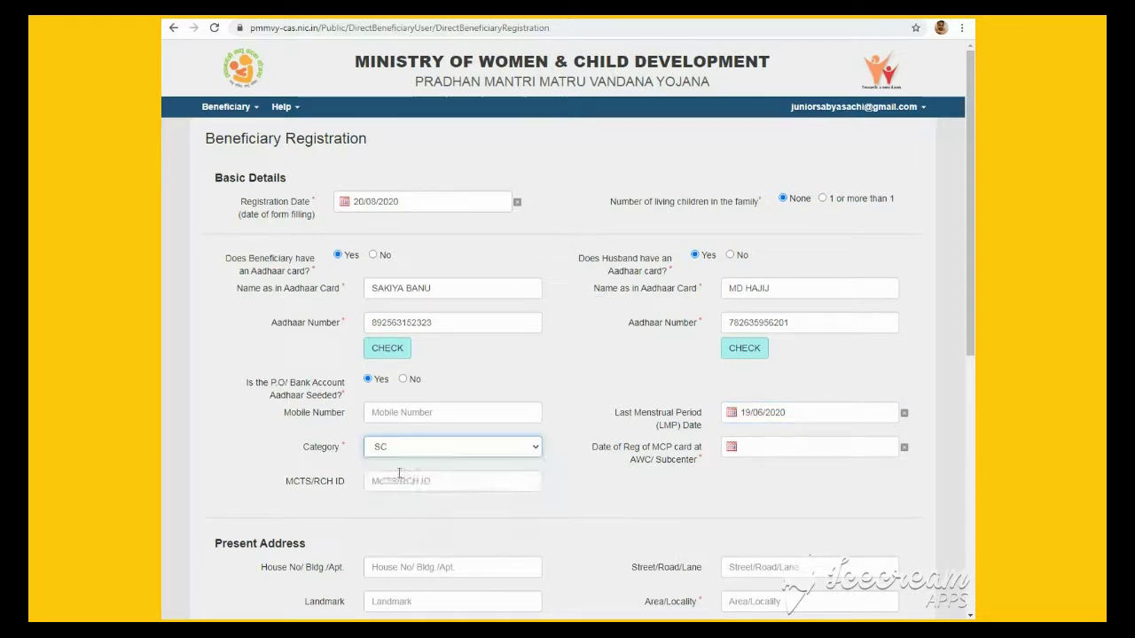
left_click(435, 452)
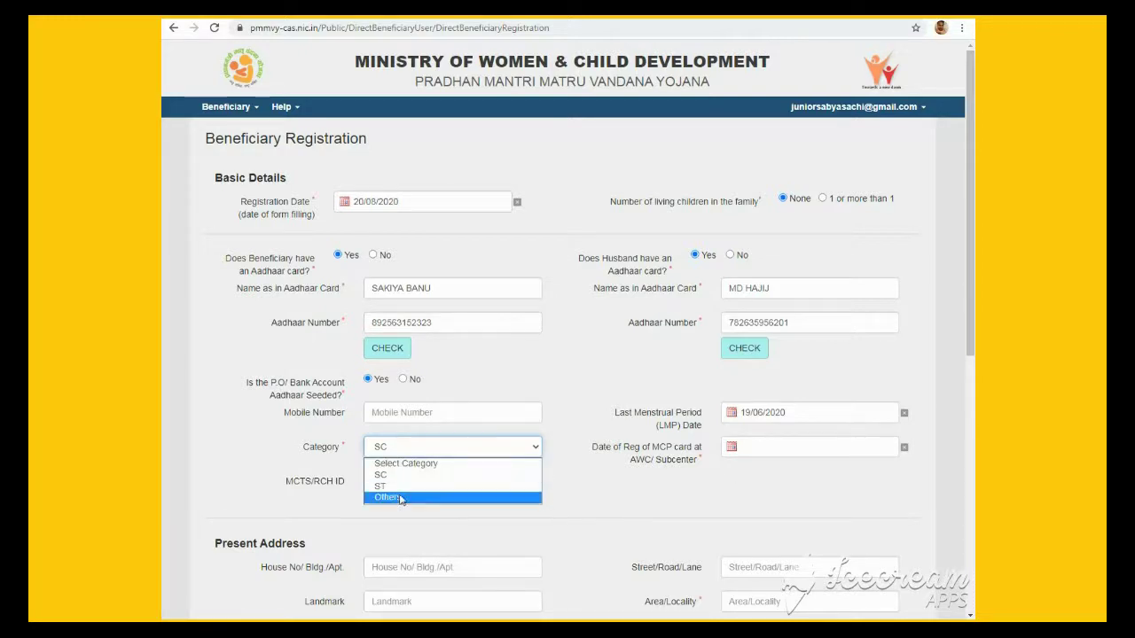
left_click(403, 498)
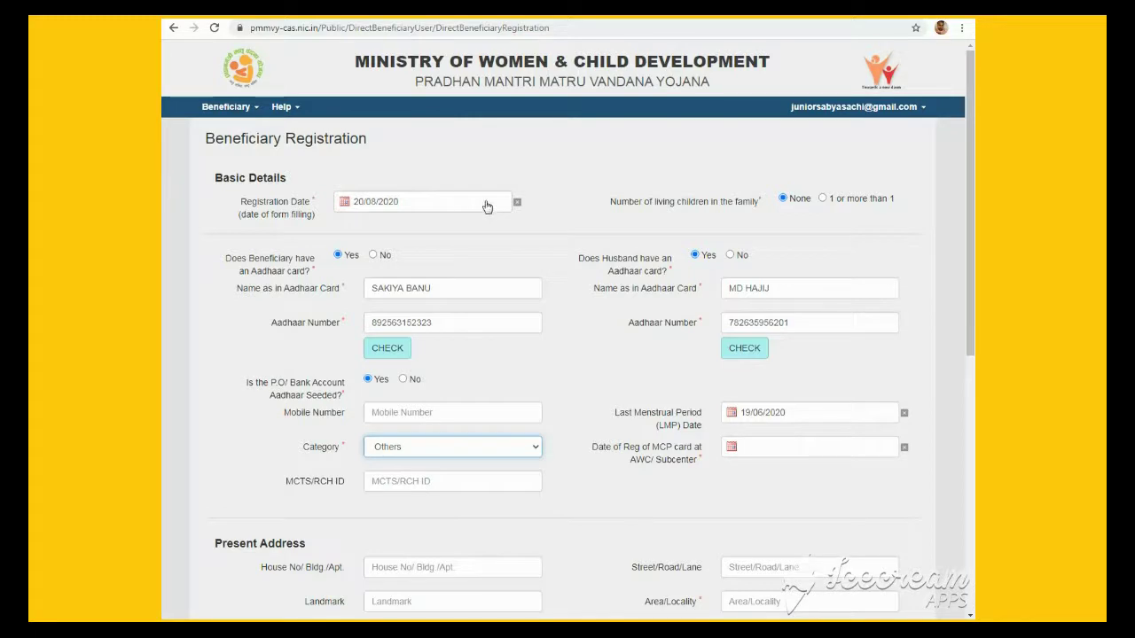
Set the Date of Reg of MCP card to 20/08/2020
left_click(830, 452)
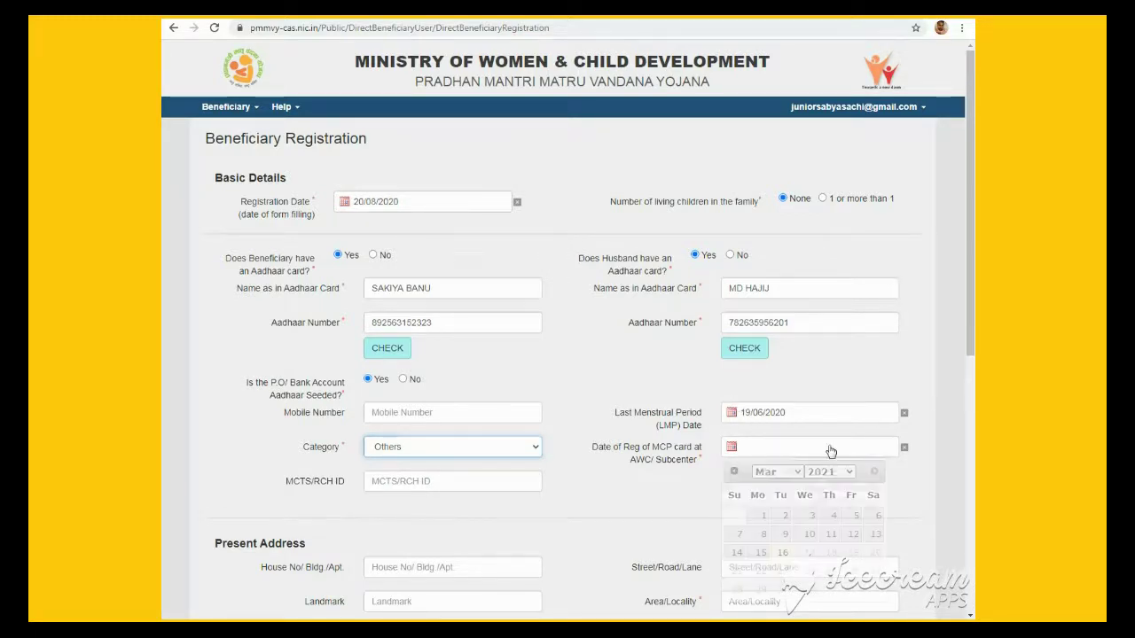
left_click(848, 474)
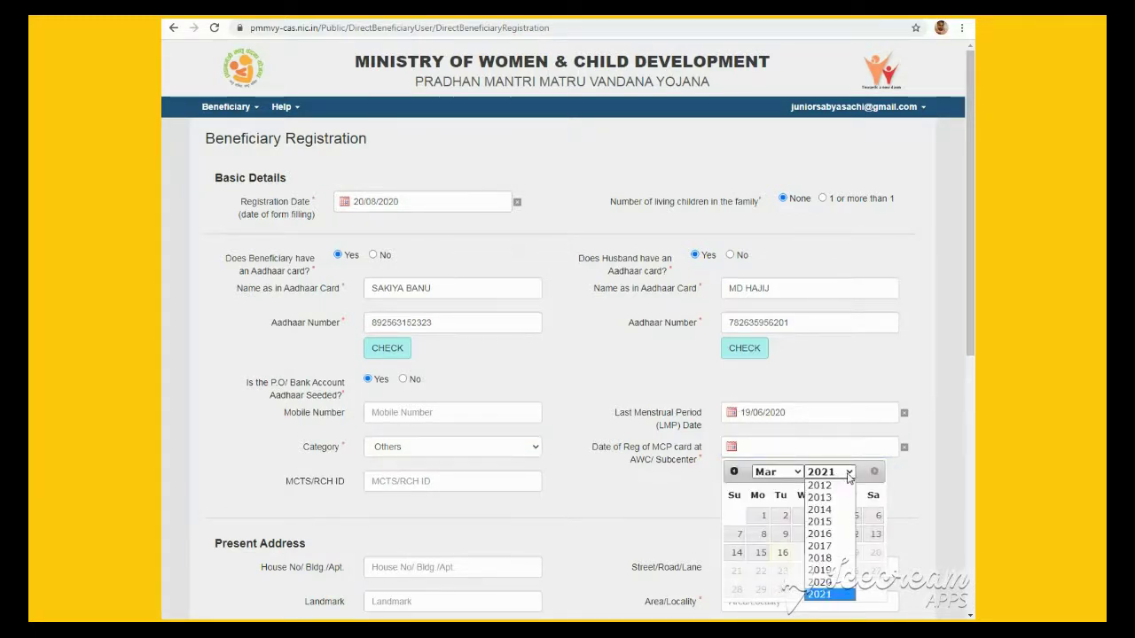
left_click(821, 583)
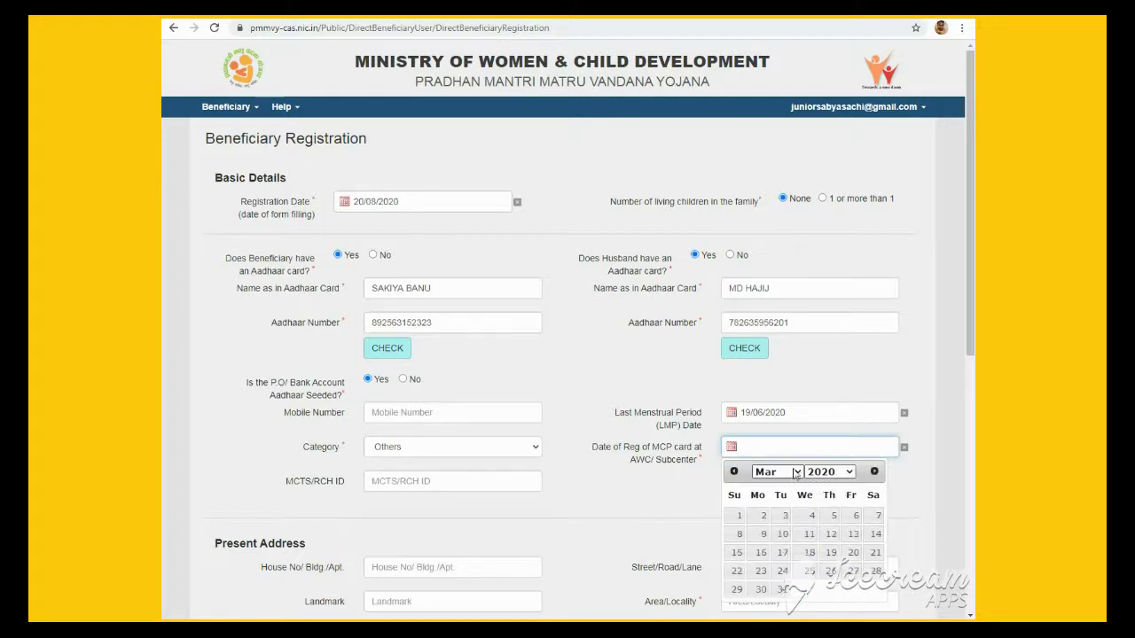
left_click(778, 472)
left_click(780, 411)
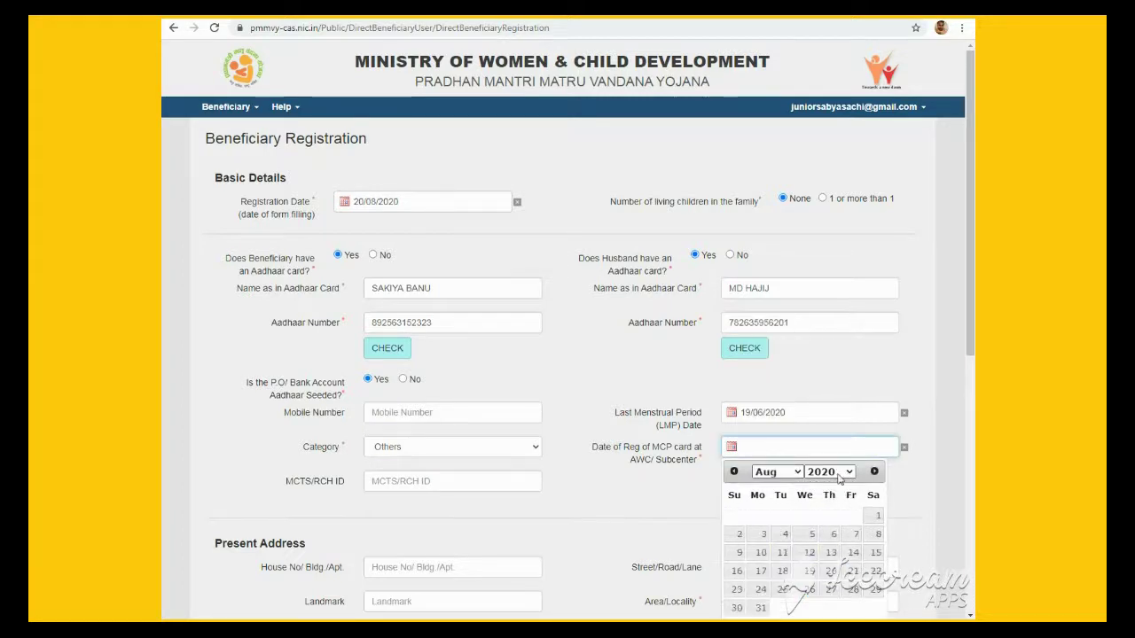
left_click(830, 571)
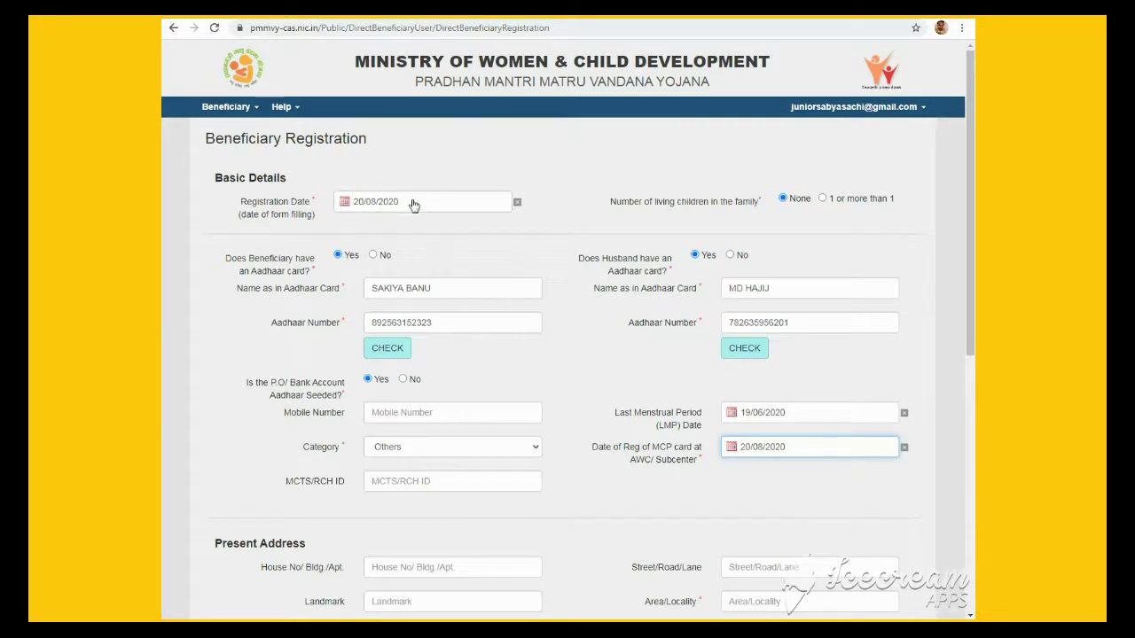
Change the Registration Date to 28/01/2021
left_click(469, 206)
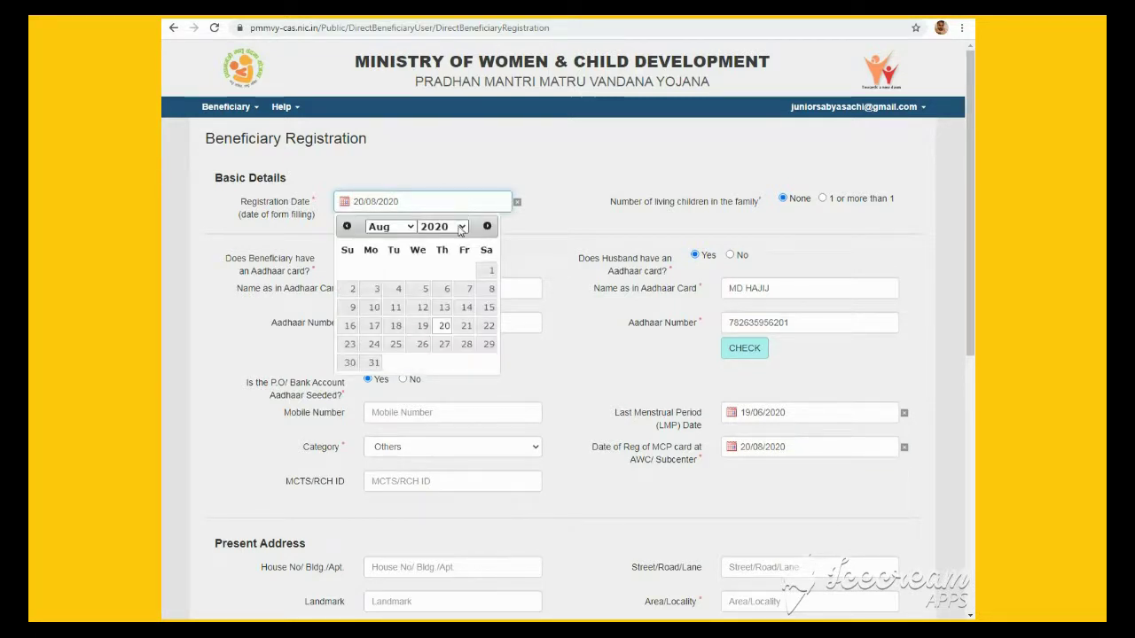
left_click(461, 228)
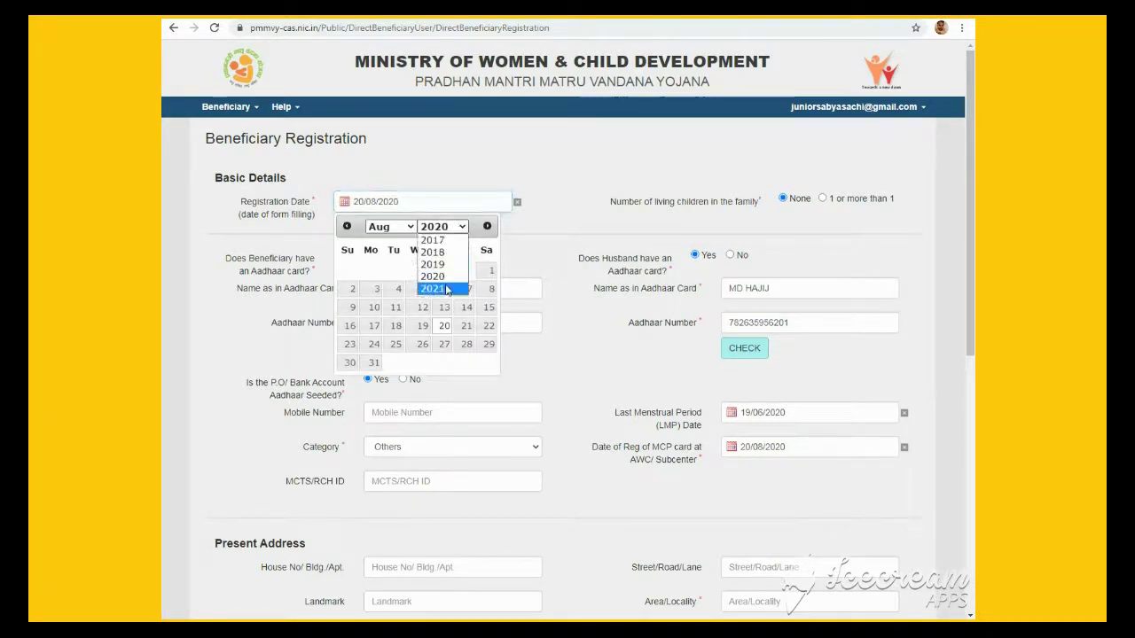
left_click(430, 286)
left_click(387, 228)
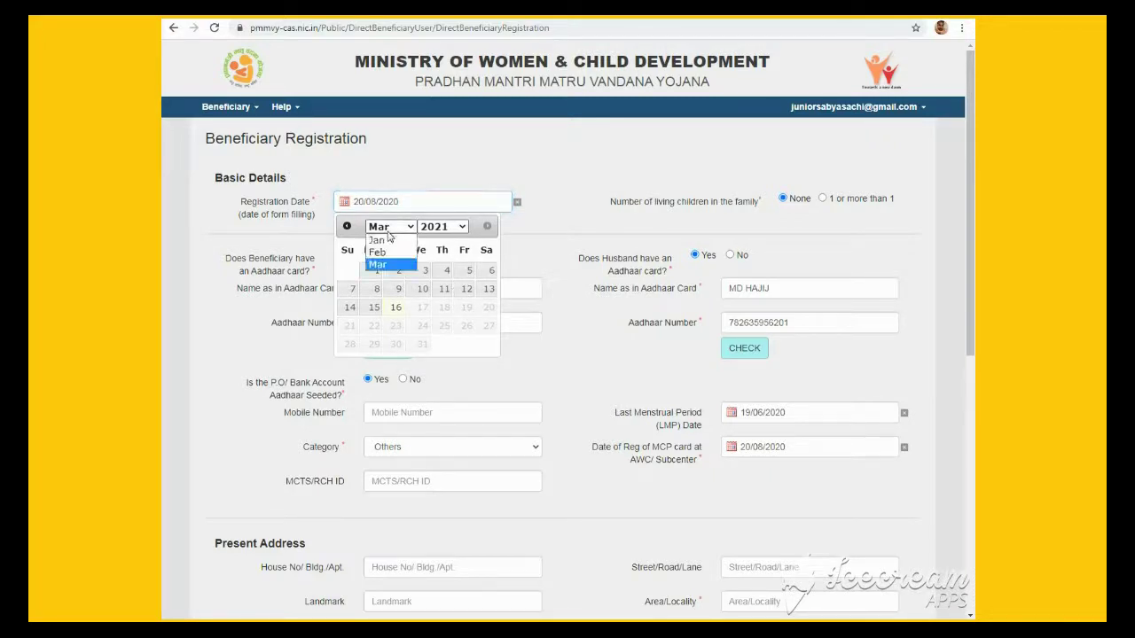
left_click(392, 237)
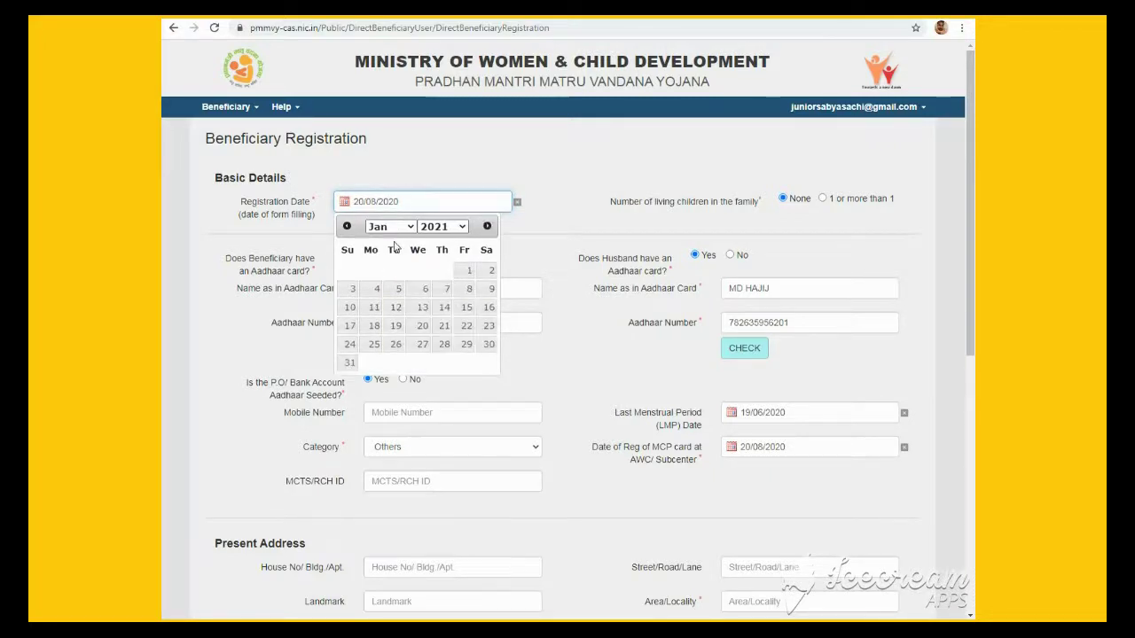
left_click(445, 346)
left_click(520, 241)
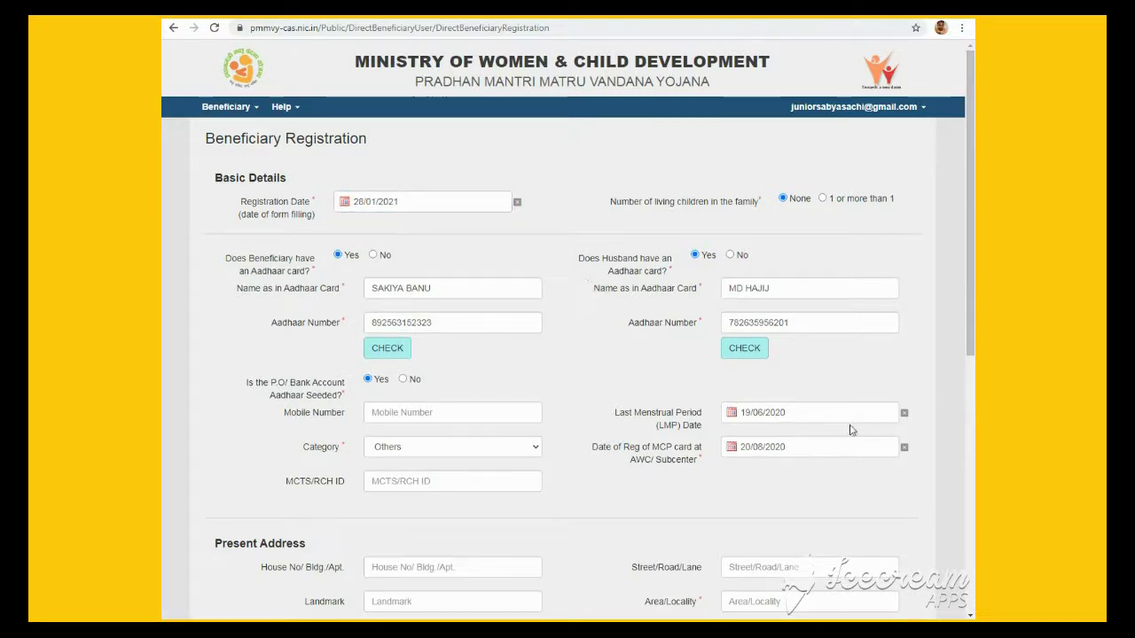
Enter the present address locality and choose UTTAR PRADESH as the state
left_click_drag(969, 317, 971, 477)
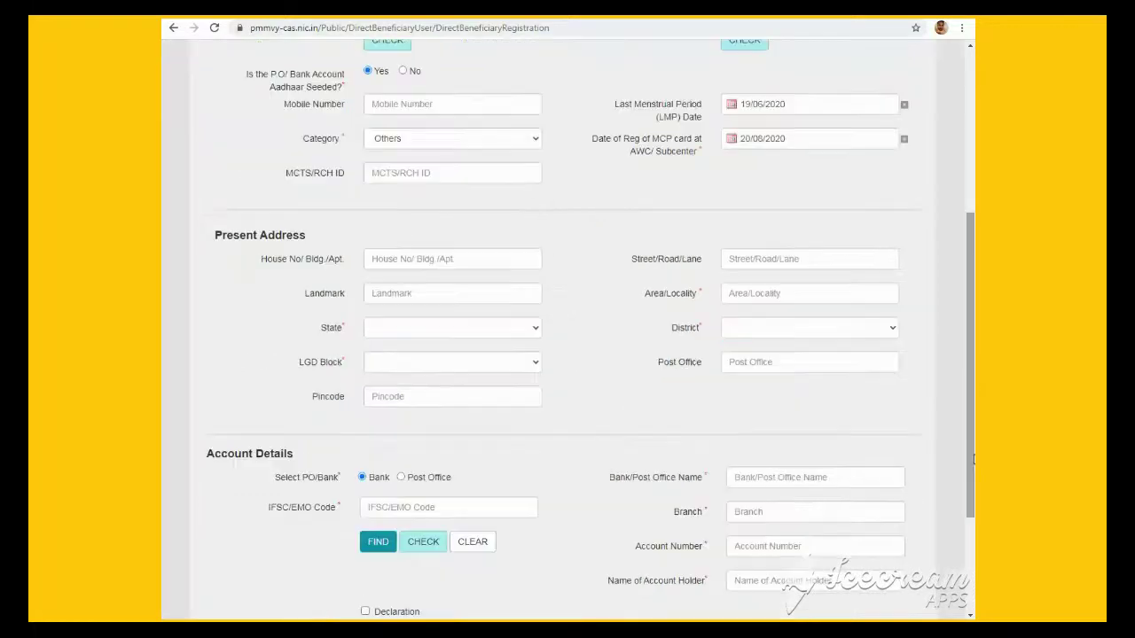
left_click(761, 292)
type("JAKULA")
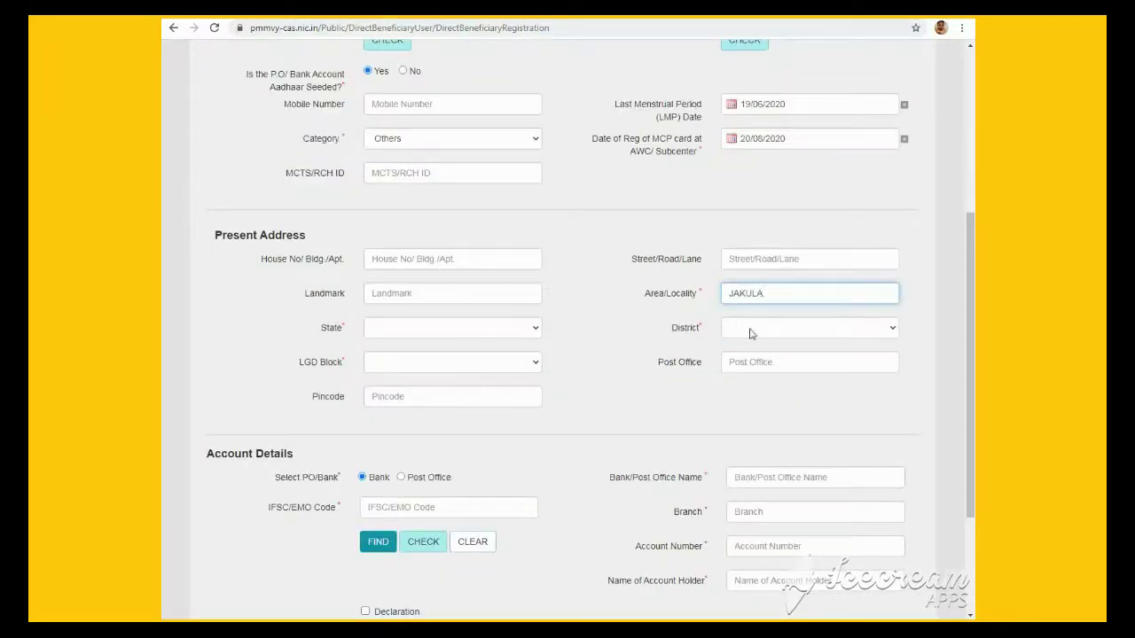
left_click(750, 334)
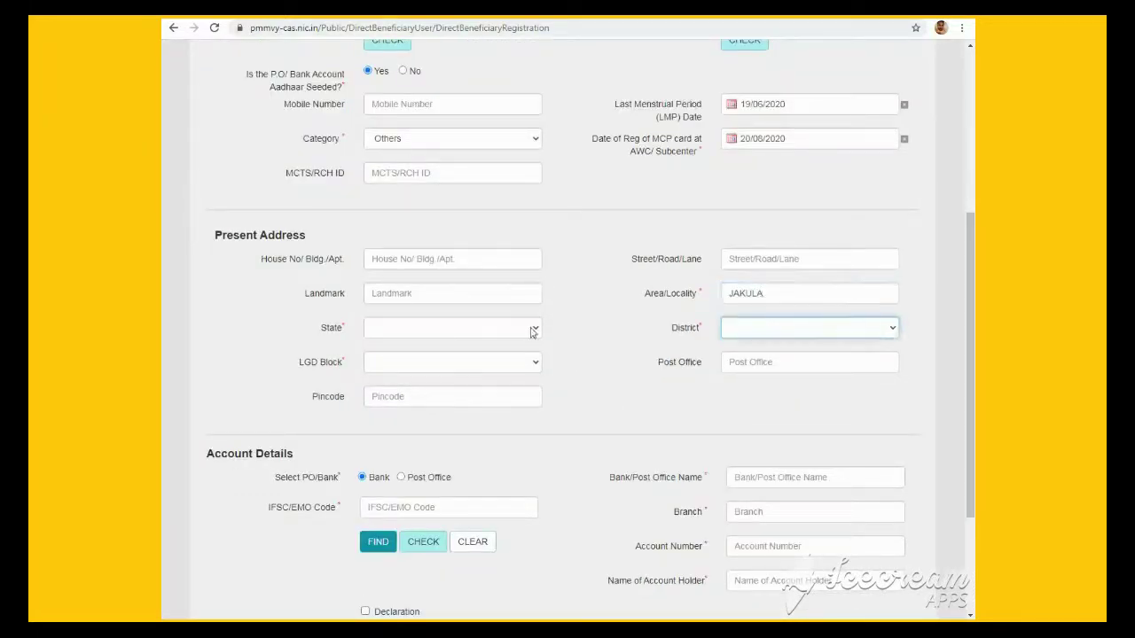
left_click(533, 329)
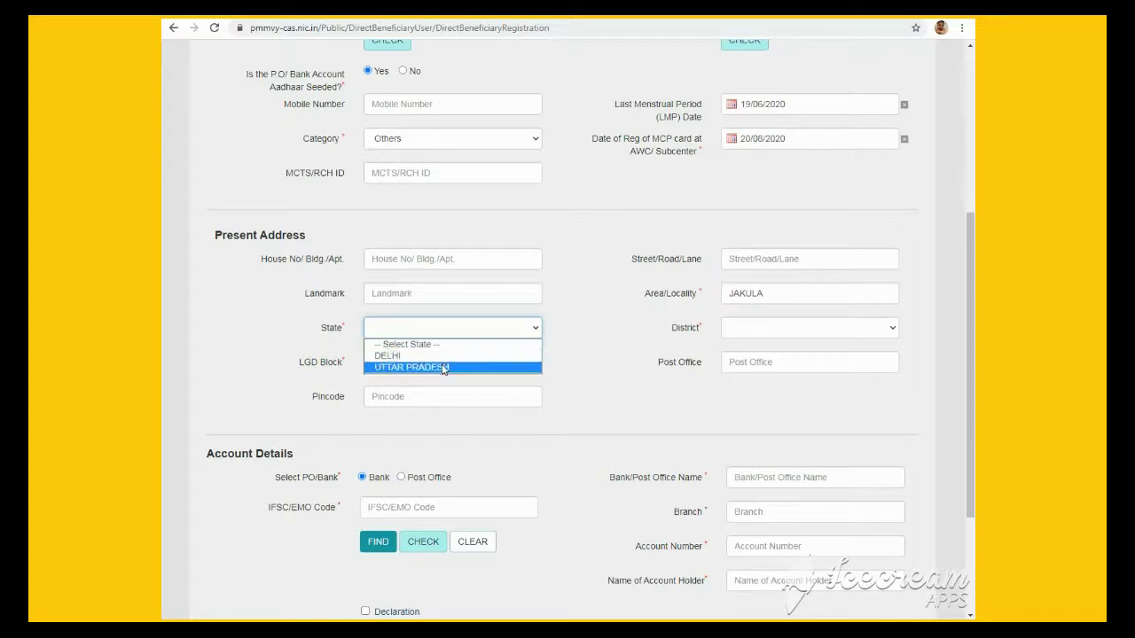
left_click(443, 367)
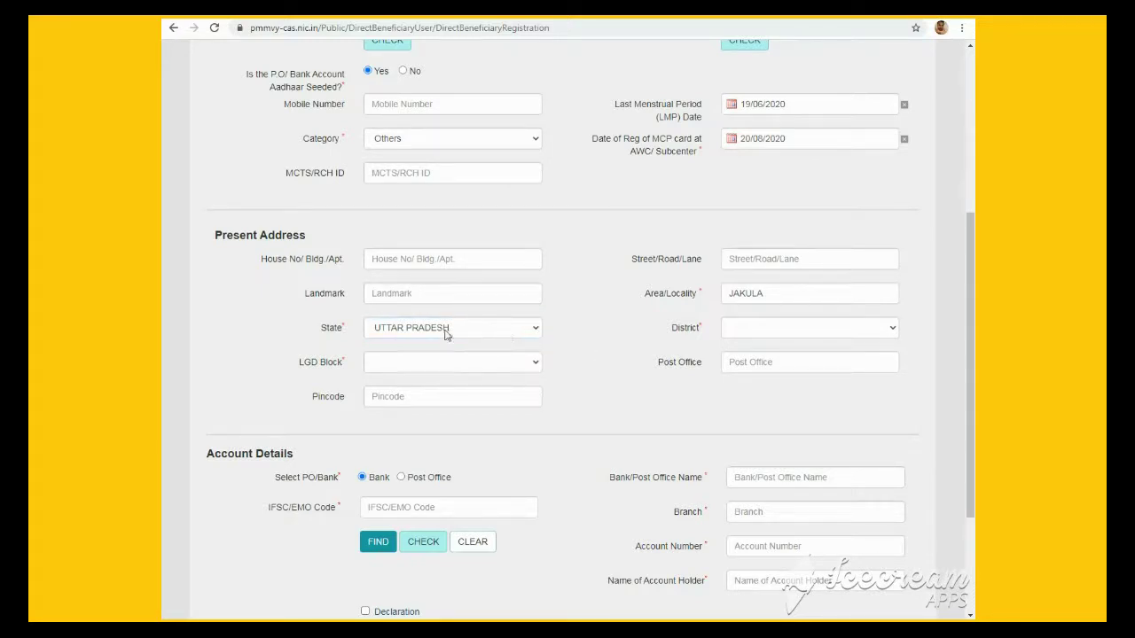
Choose MAINPURI as the district and JAGEER as the LGD Block
left_click(796, 329)
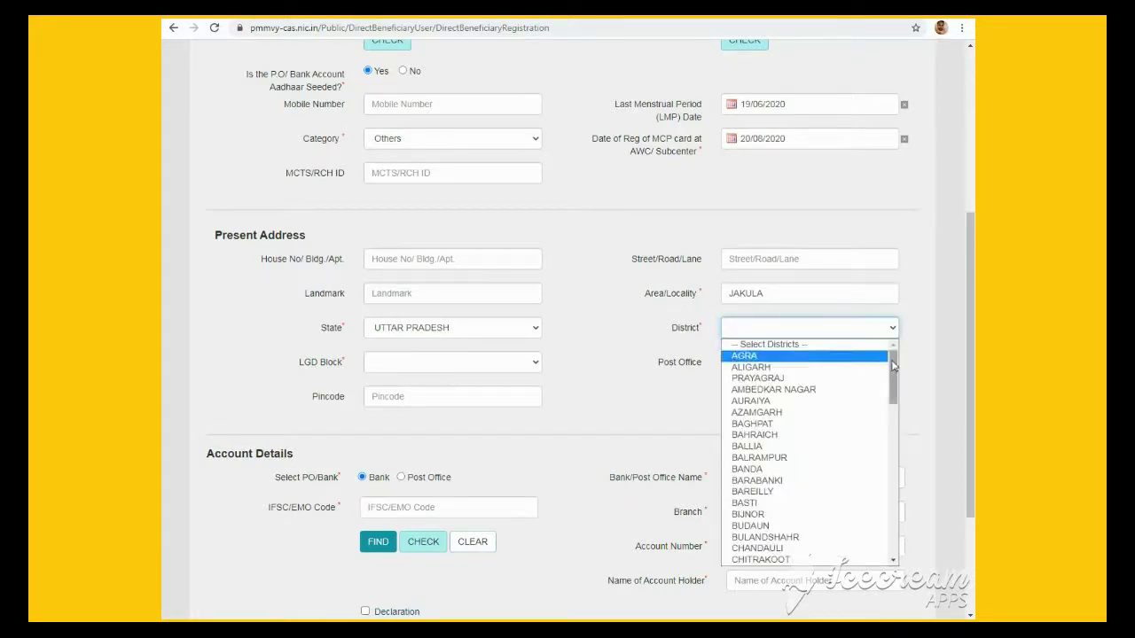
left_click_drag(894, 364, 911, 460)
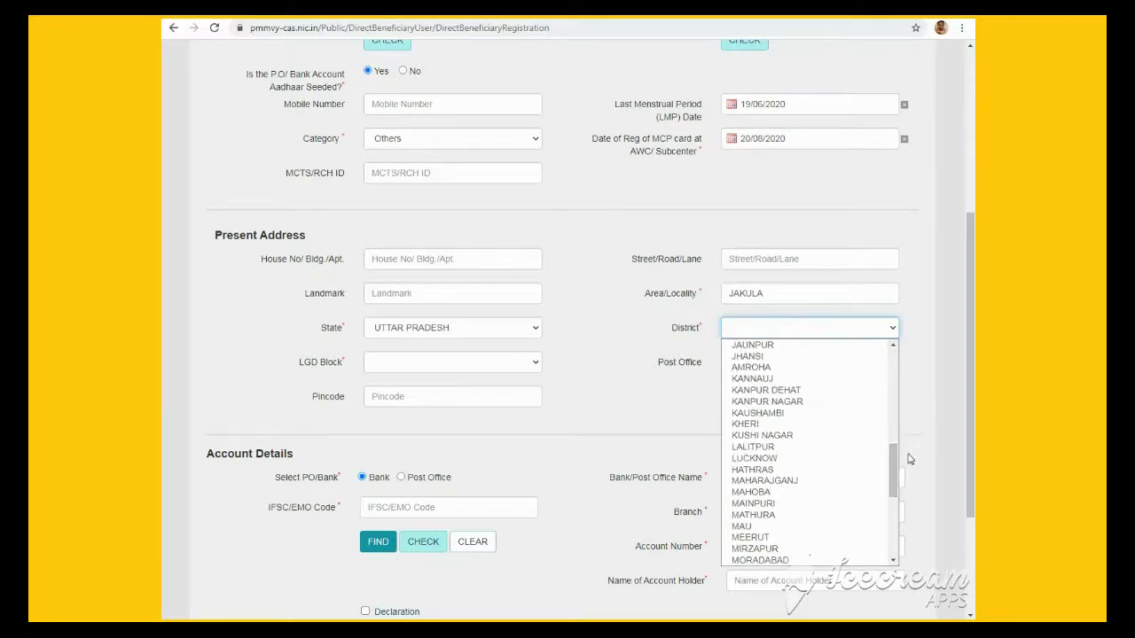
left_click(770, 504)
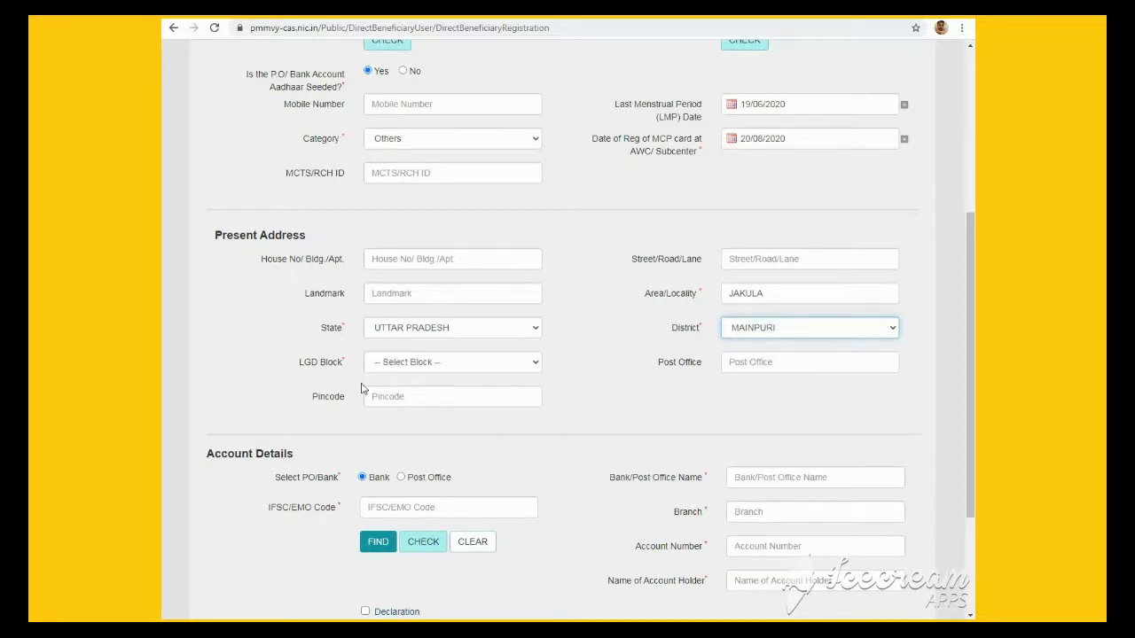
left_click(414, 365)
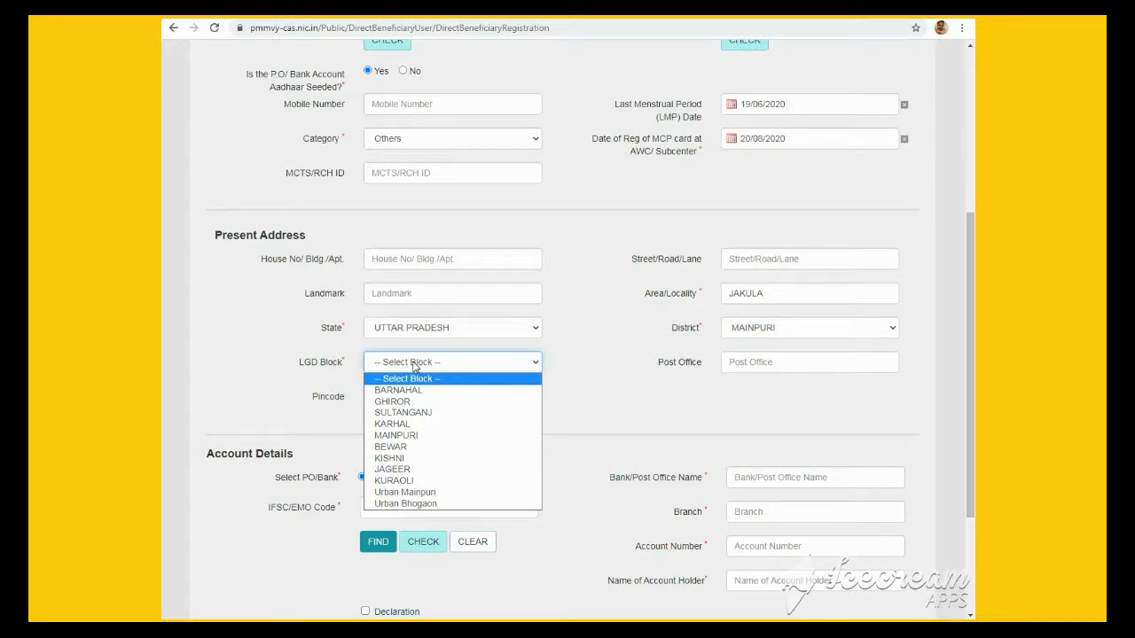
left_click(407, 470)
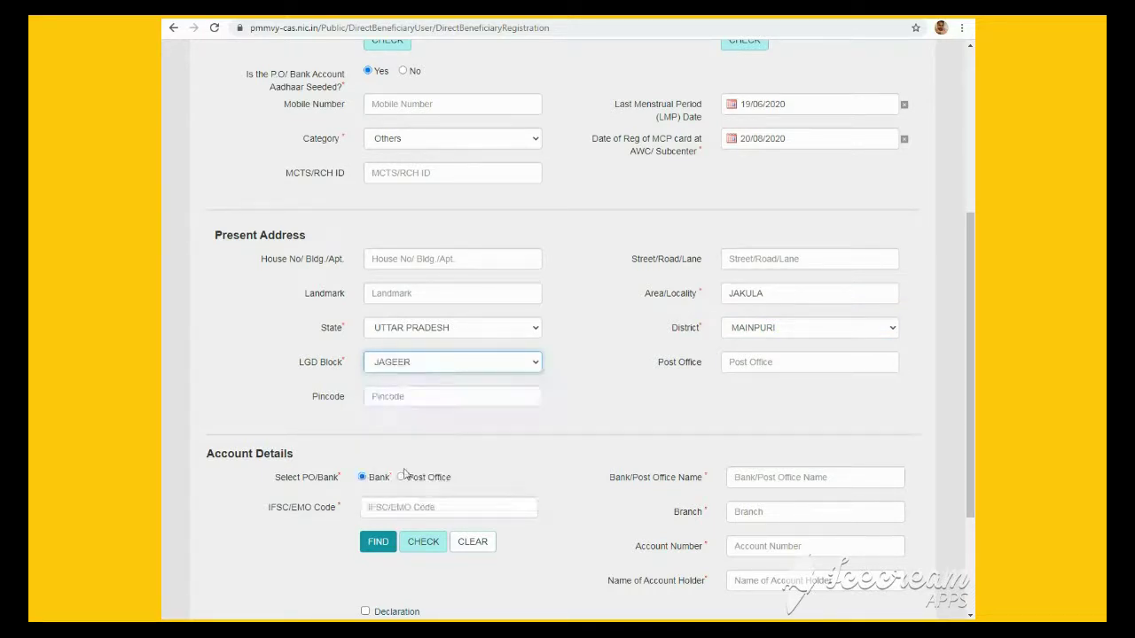
left_click(590, 386)
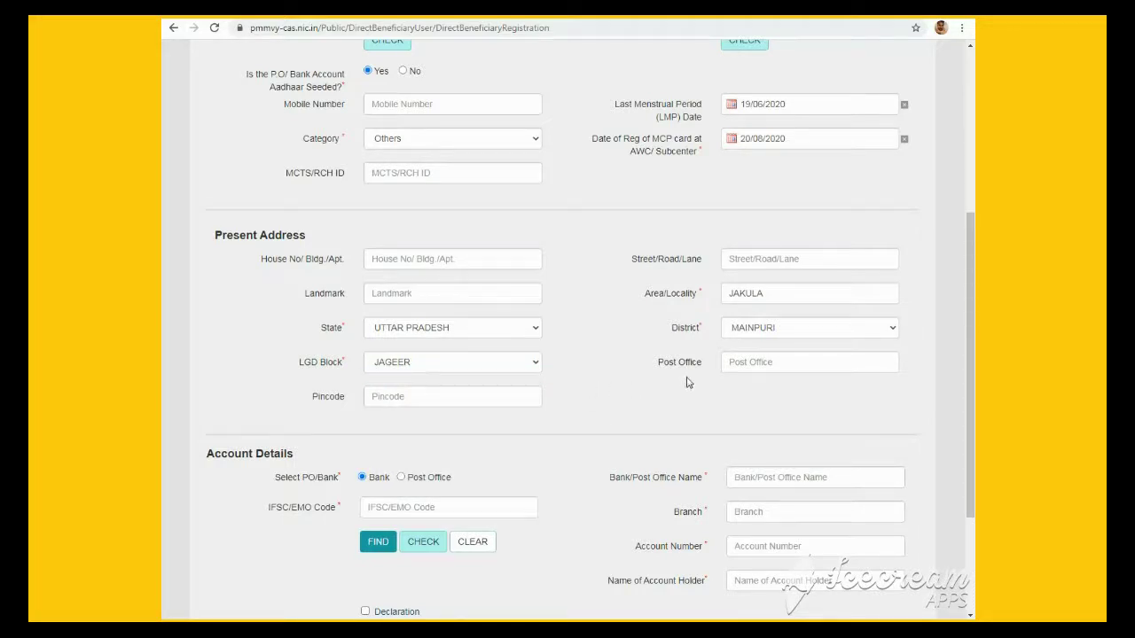
Paste IFSC code SBIN0004512 and check it to fetch STATE BANK OF INDIA, DHAMA branch
left_click_drag(971, 309, 973, 366)
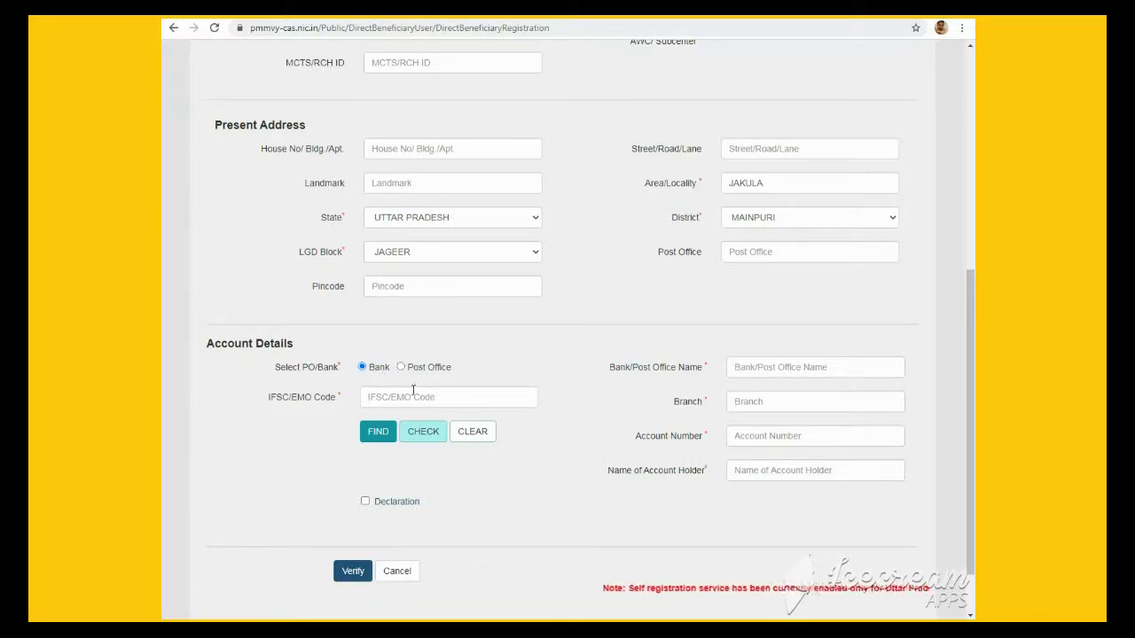
left_click(441, 393)
type("SBIN0004512")
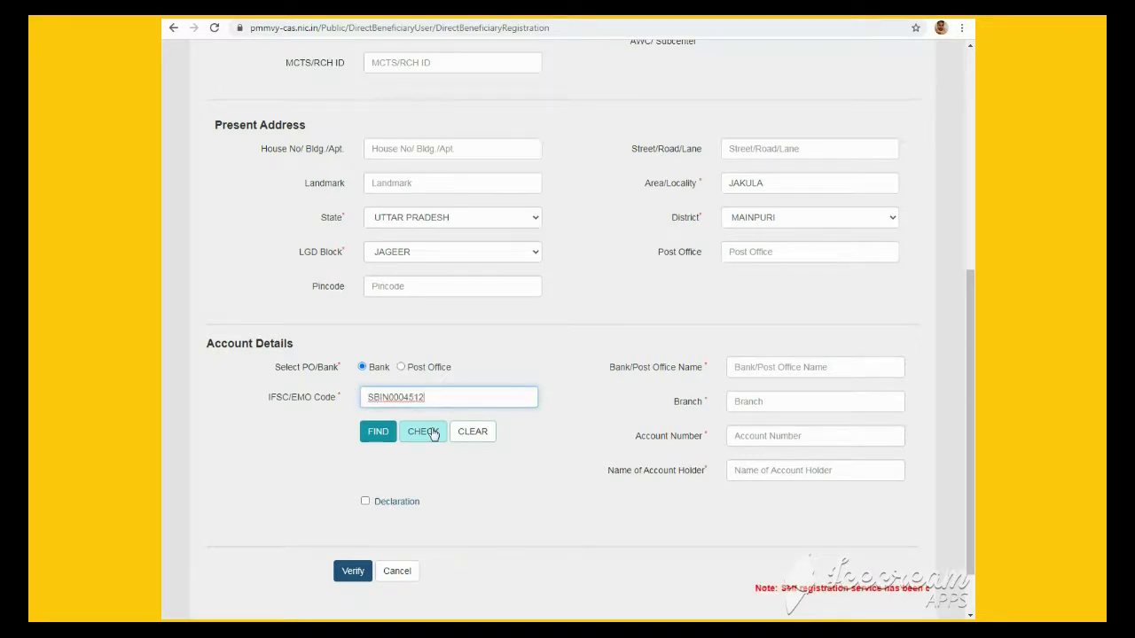
left_click(433, 434)
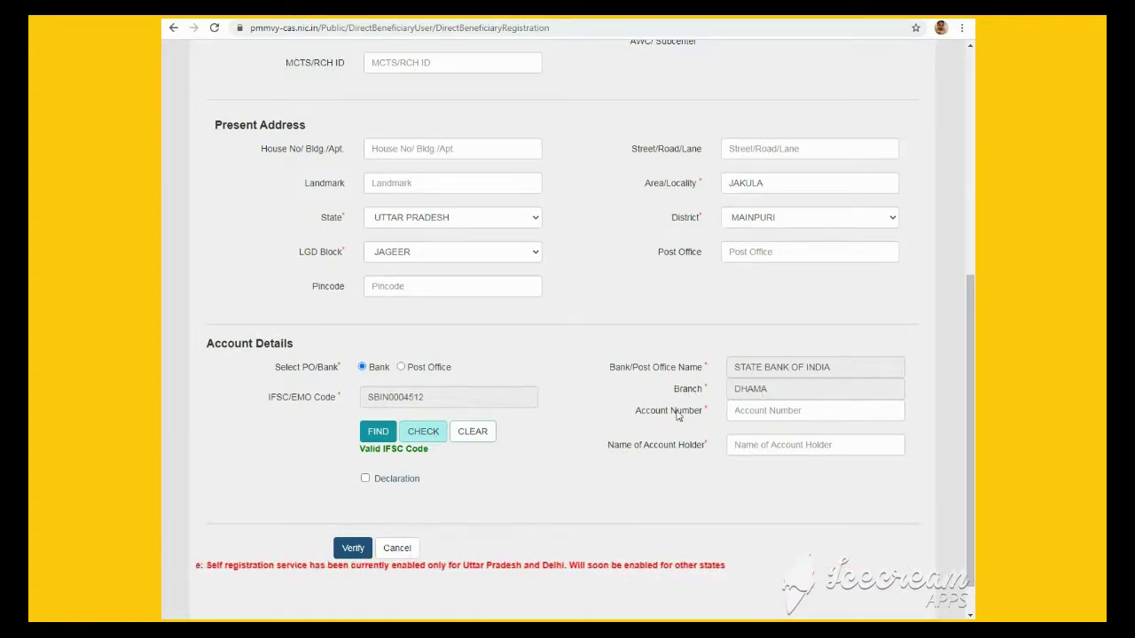
Enter the beneficiary's bank account number, replacing a mistyped one
left_click(751, 410)
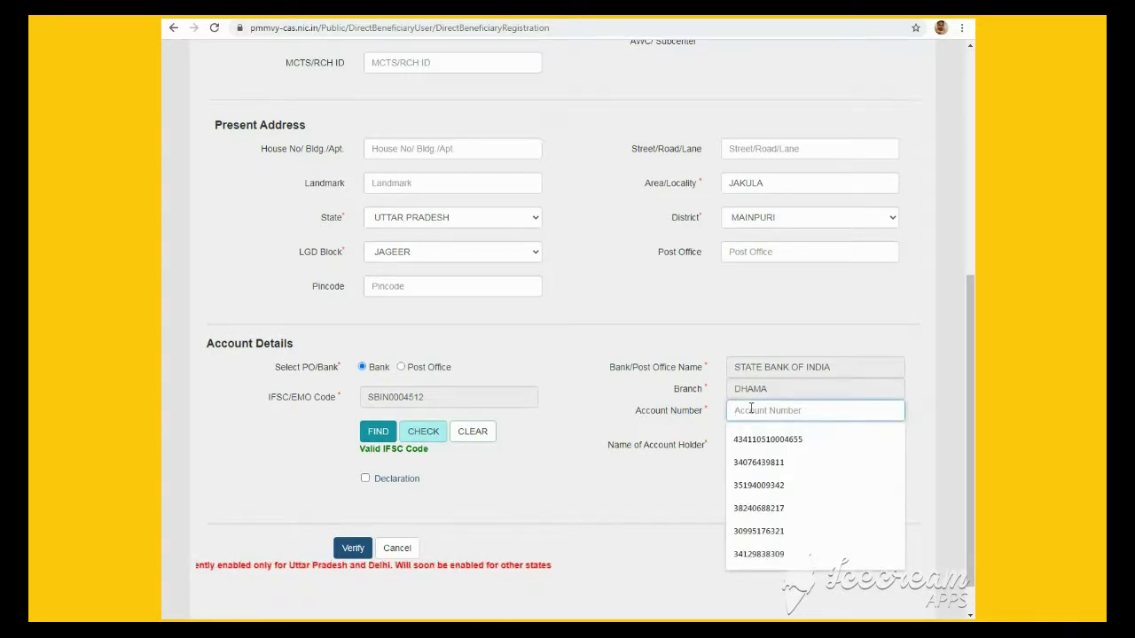
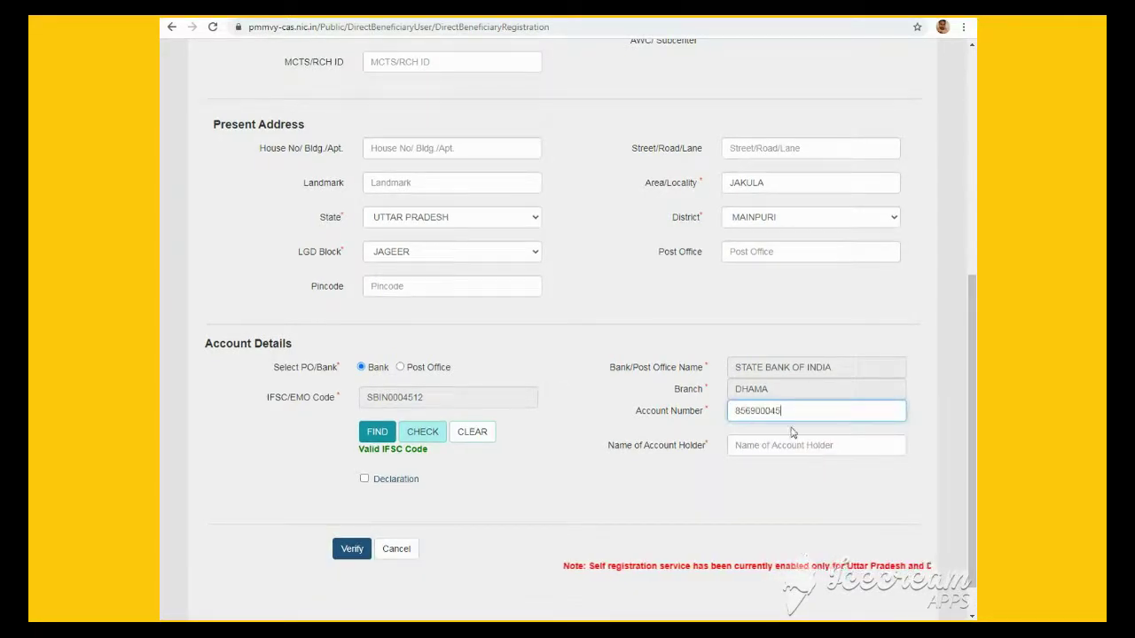
double_click(792, 410)
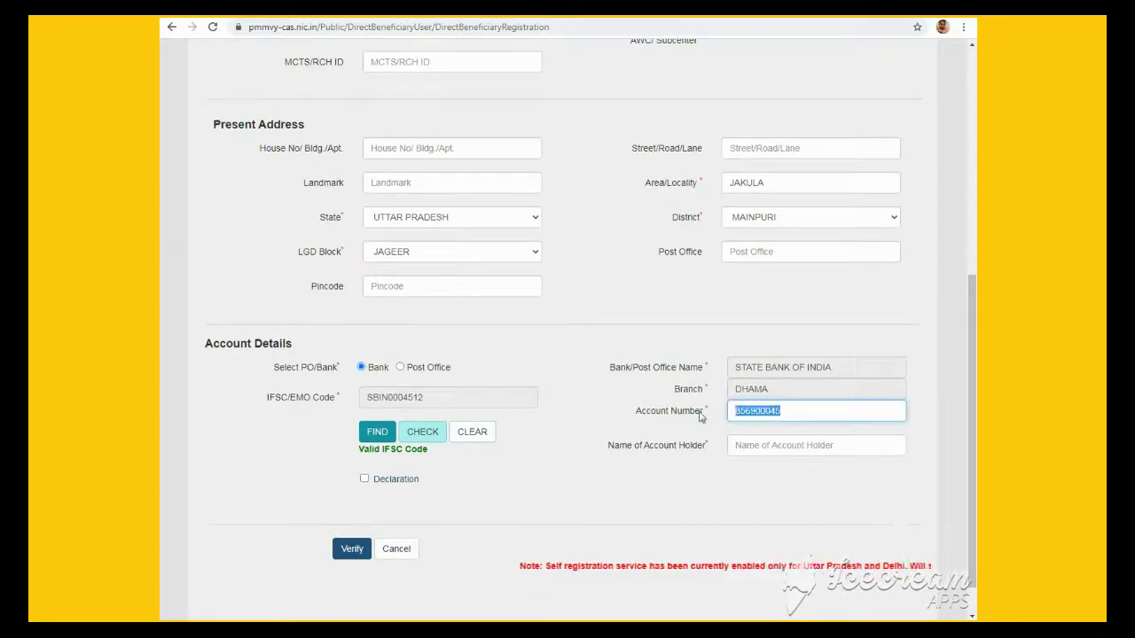
key("BackSpace")
left_click(781, 411)
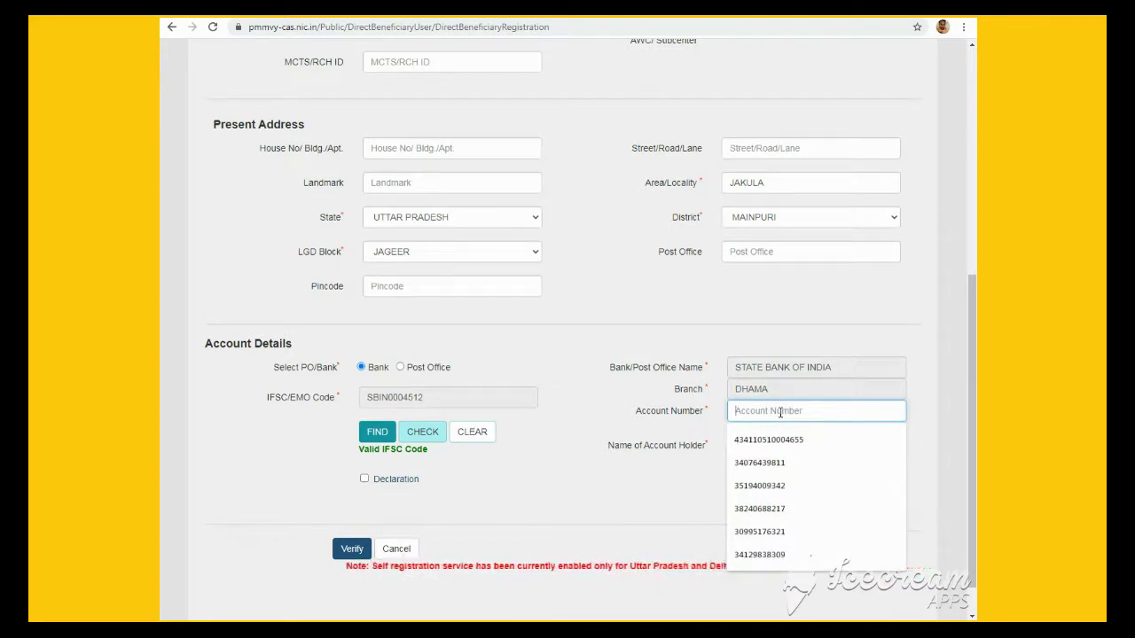
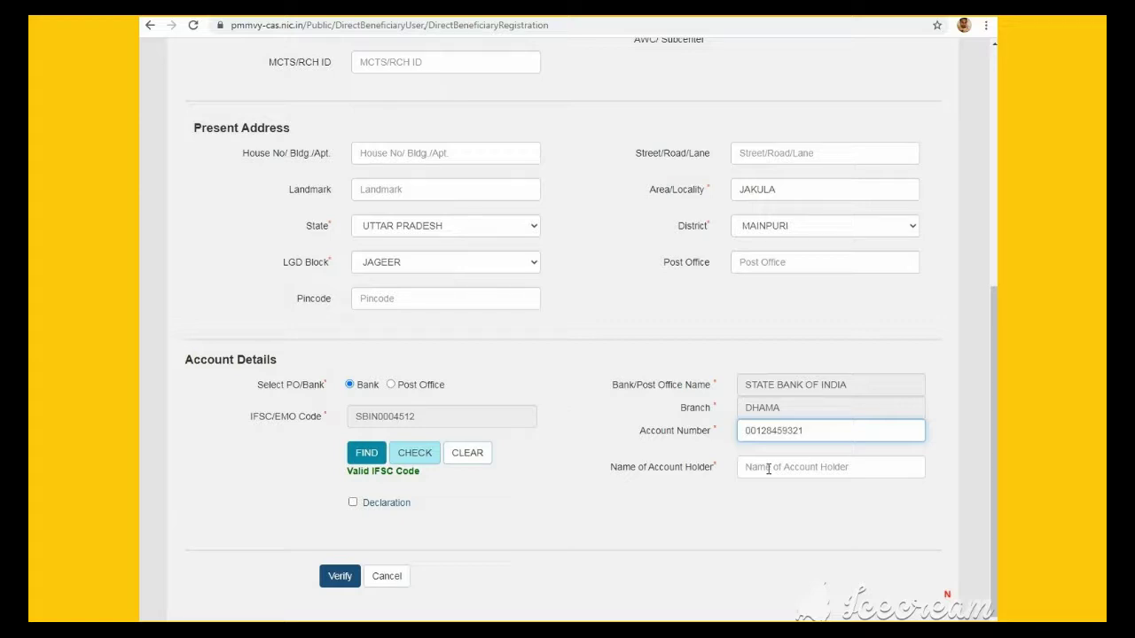
Enter the account holder's name and tick the Declaration checkbox
left_click(768, 467)
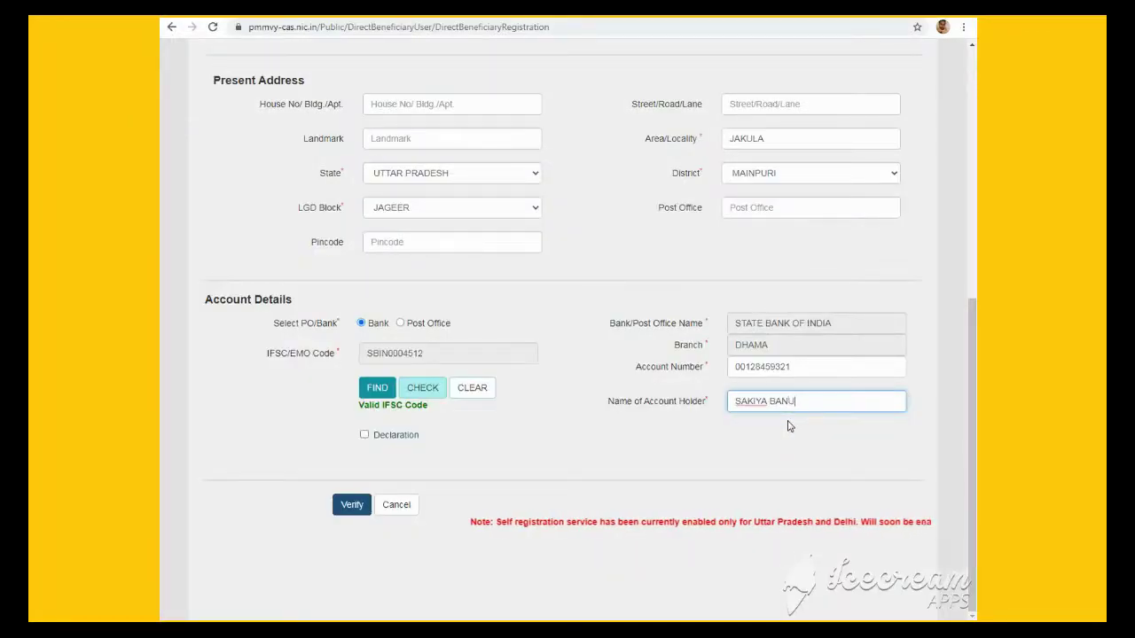
left_click(788, 427)
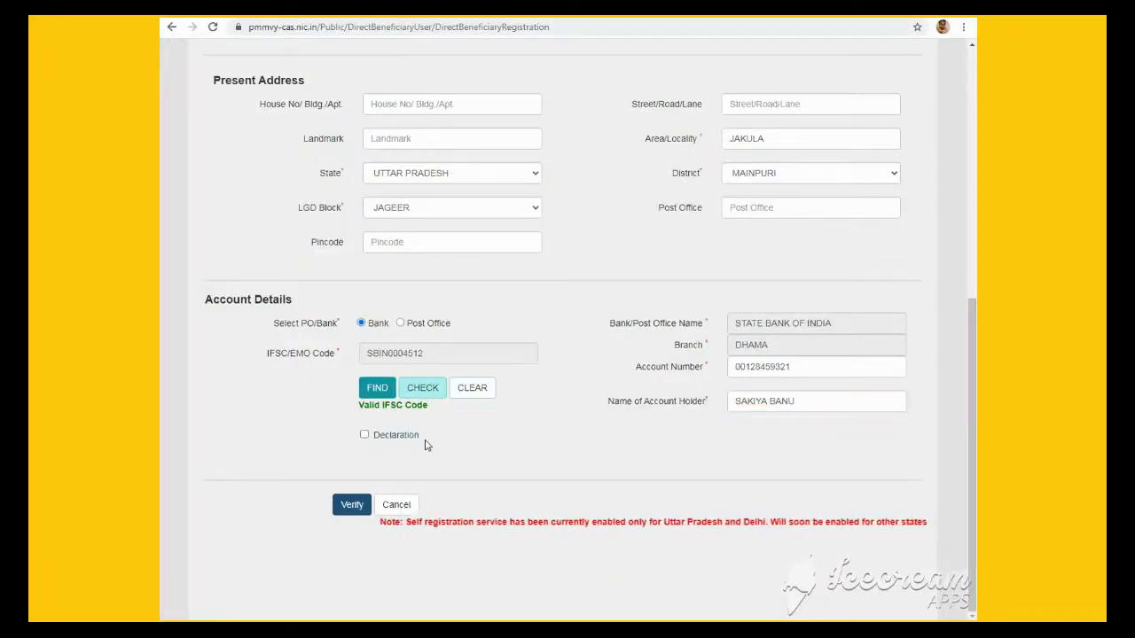
left_click(365, 435)
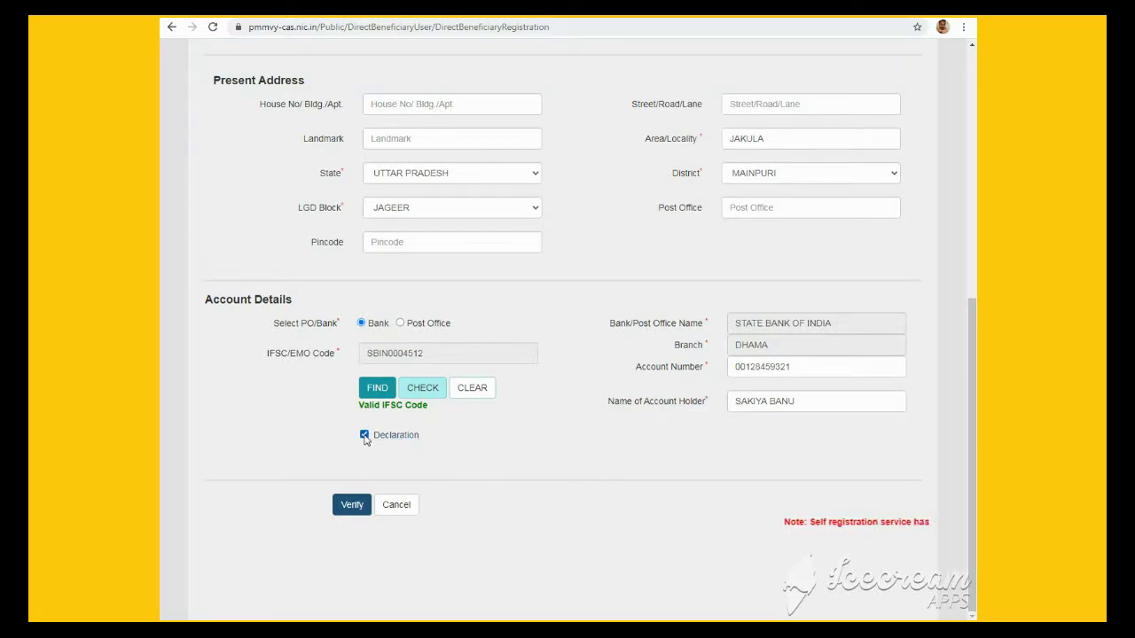
Verify the form to preview the registration details, then cancel the summary
left_click(353, 507)
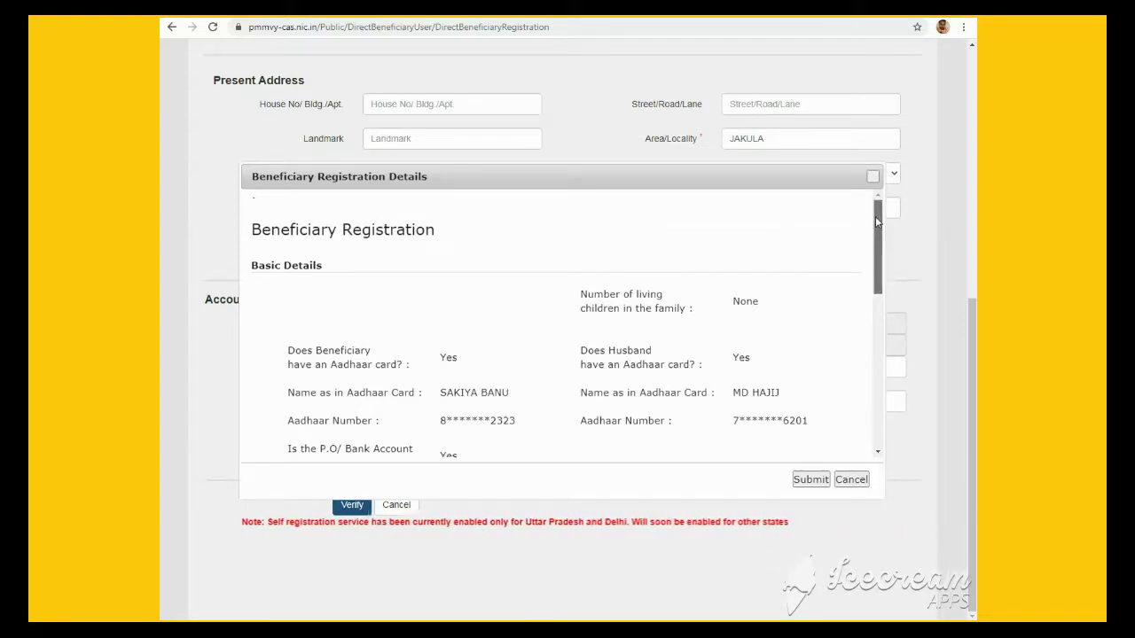
left_click_drag(877, 221, 878, 403)
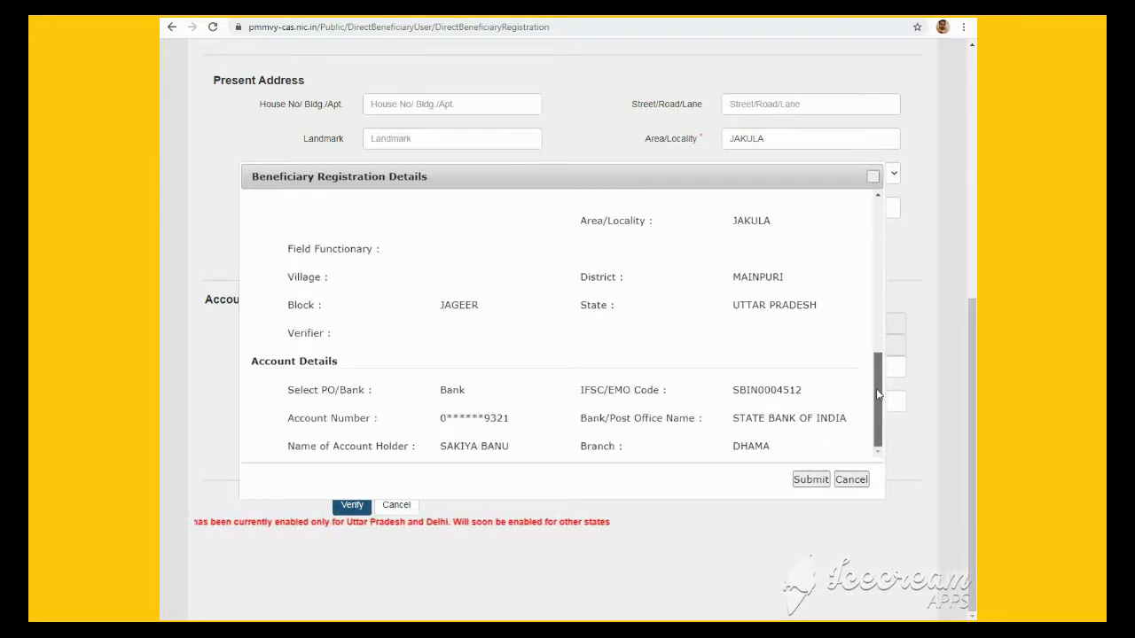
scroll(860, 381, "up", 10)
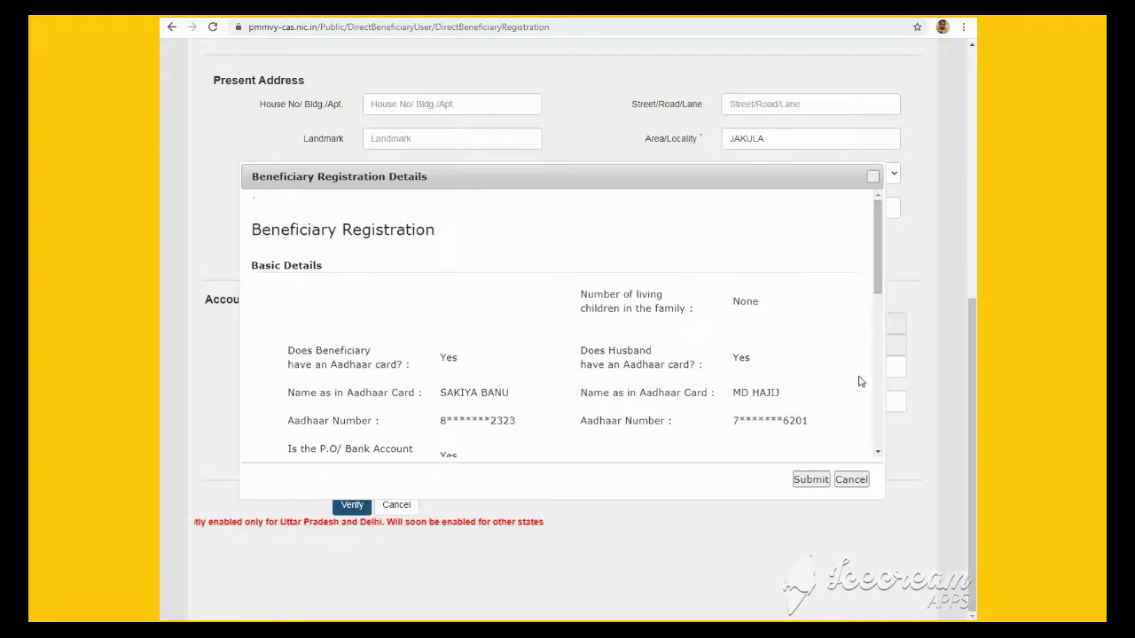
left_click(852, 479)
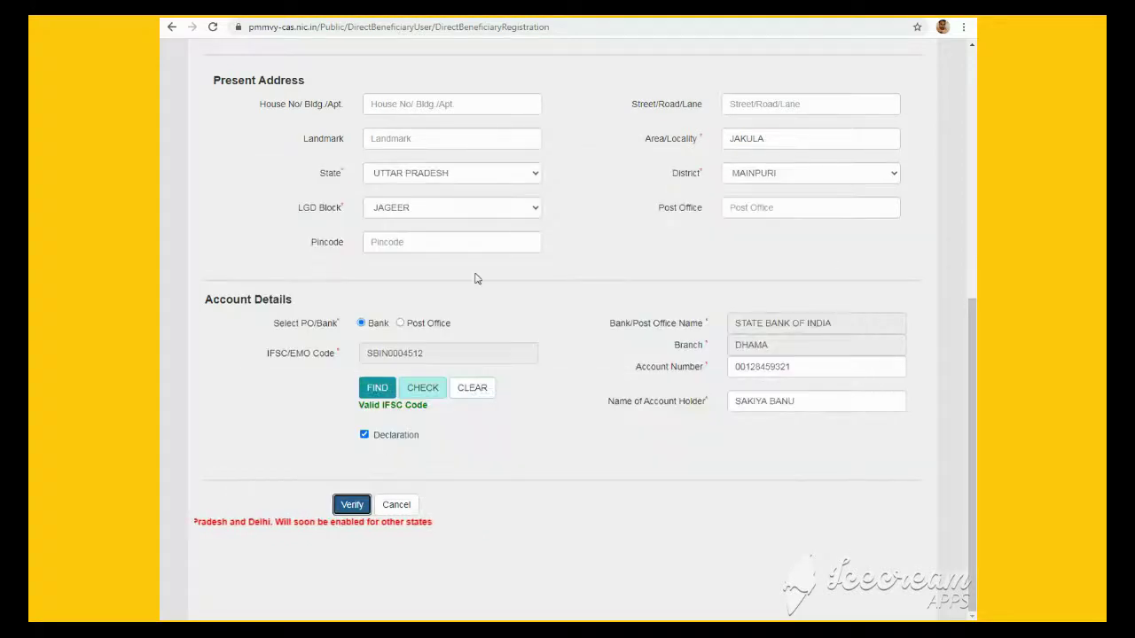
Recheck the form and open the Beneficiary Registration Details summary again
scroll(972, 400, "up", 1)
scroll(567, 319, "up", 2)
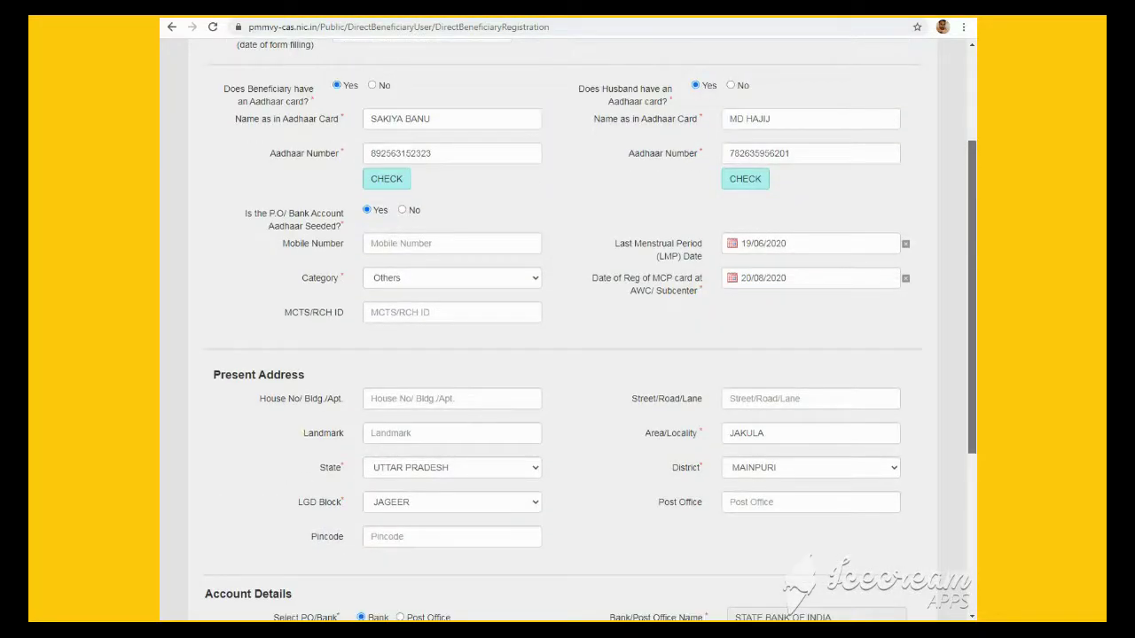
scroll(974, 179, "up", 1)
scroll(974, 178, "down", 4)
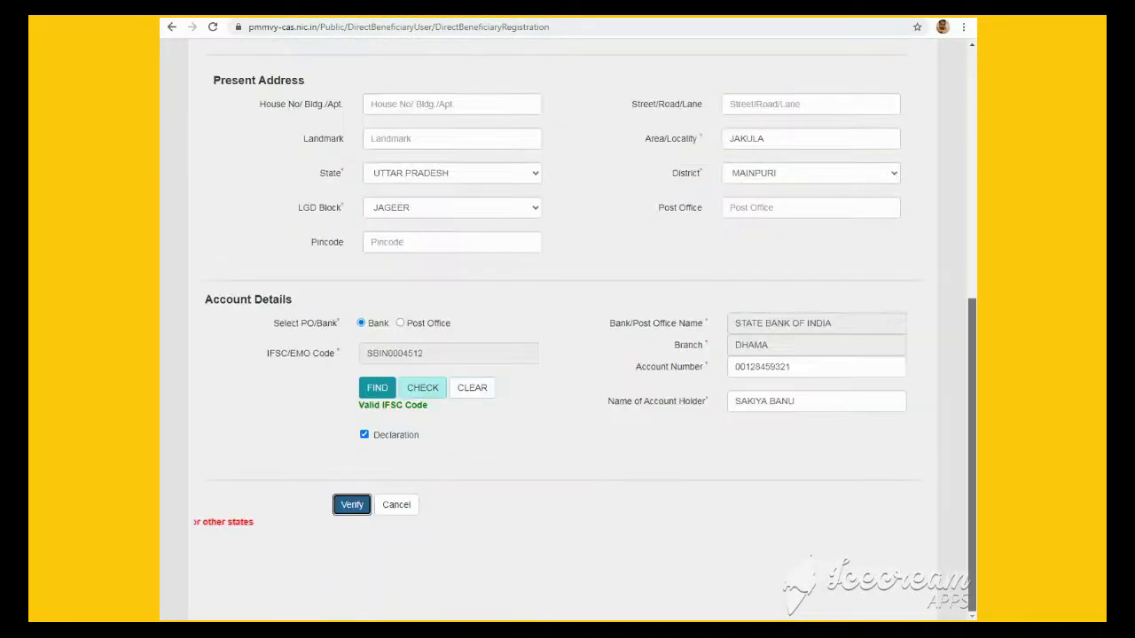
left_click(352, 505)
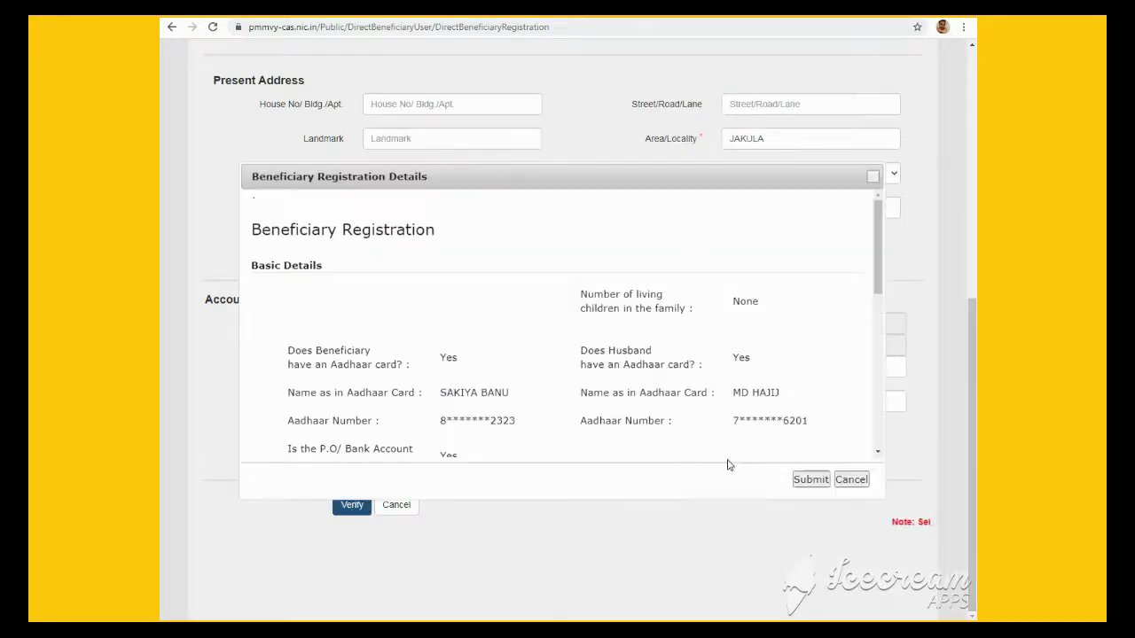